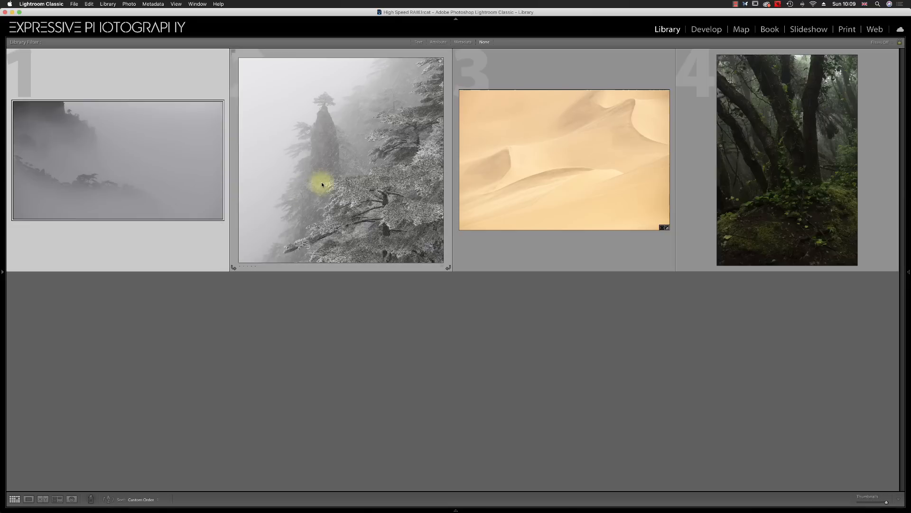
Step: Compare the first two misty mountain photos side by side with the interface dimmed, and return to the thumbnail grid
{"action": "left_click", "coordinate": [43, 499]}
{"action": "key", "text": "l"}
{"action": "key", "text": "l"}
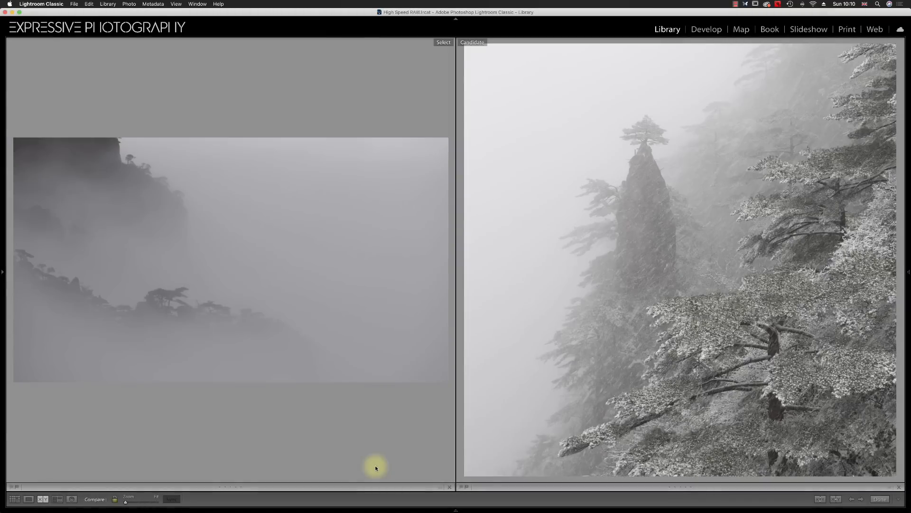
{"action": "key", "text": "g"}
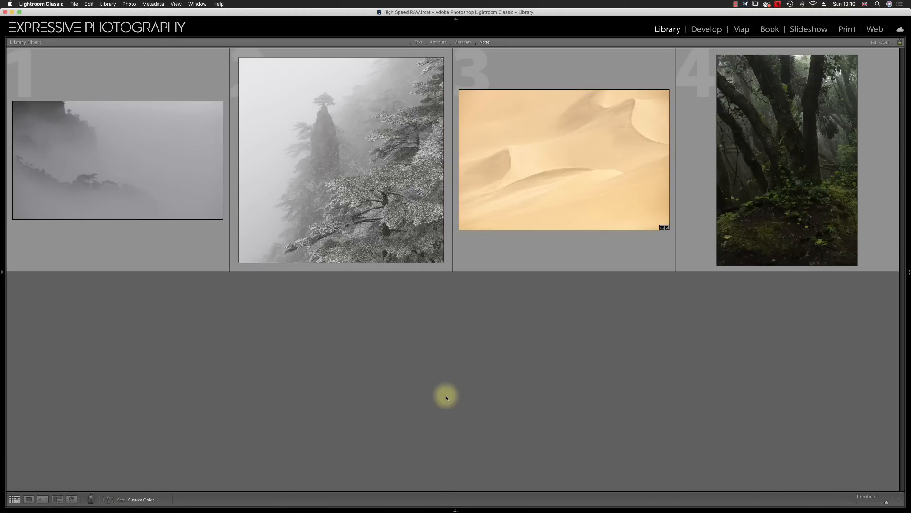
Step: View the sand dune photo and the dark forest photo enlarged, and return to the thumbnail grid
{"action": "double_click", "coordinate": [534, 221]}
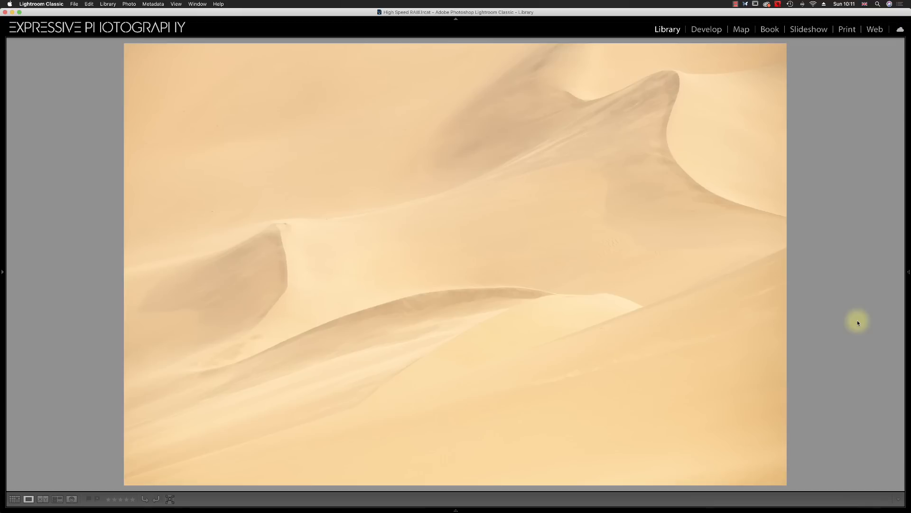
{"action": "key", "text": "Right"}
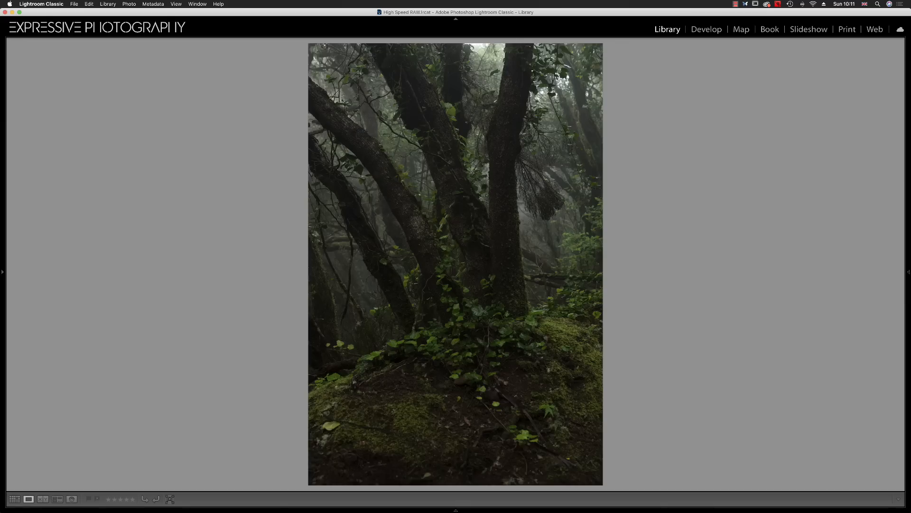
{"action": "key", "text": "g"}
{"action": "left_click", "coordinate": [167, 203]}
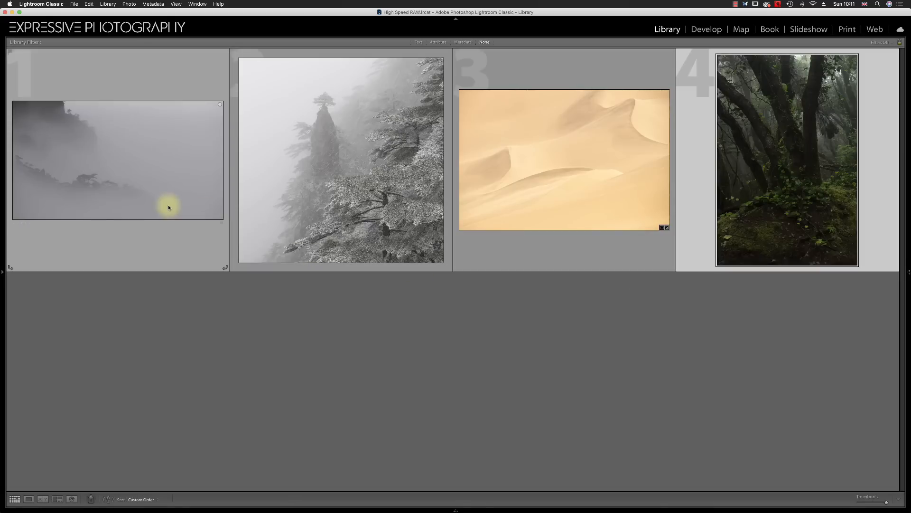
Step: Open the first misty mountain photo for developing and set its Exposure to +1.45
{"action": "double_click", "coordinate": [150, 191]}
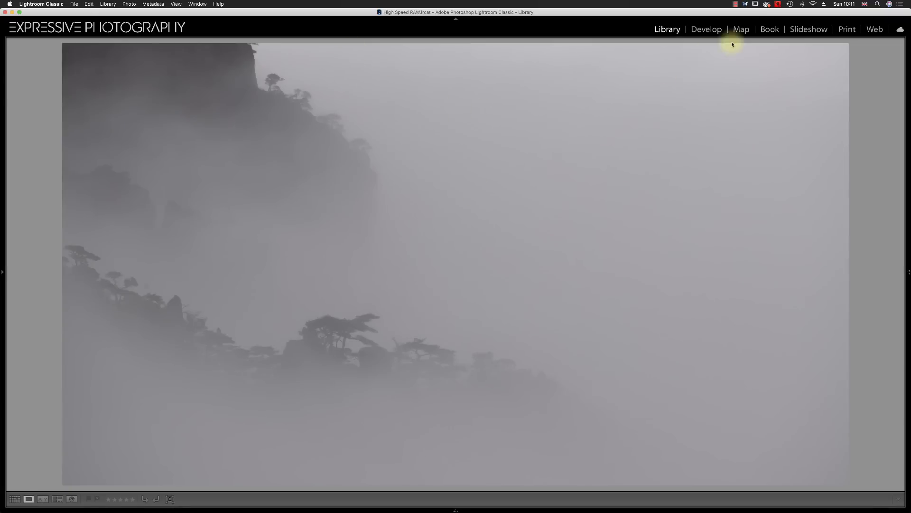
{"action": "left_click", "coordinate": [706, 30]}
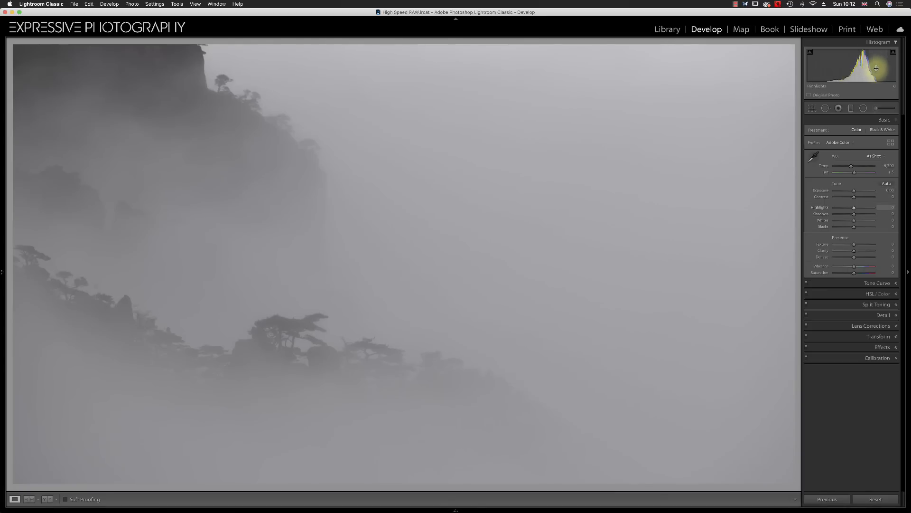
{"action": "left_click_drag", "start_coordinate": [855, 190], "coordinate": [861, 192]}
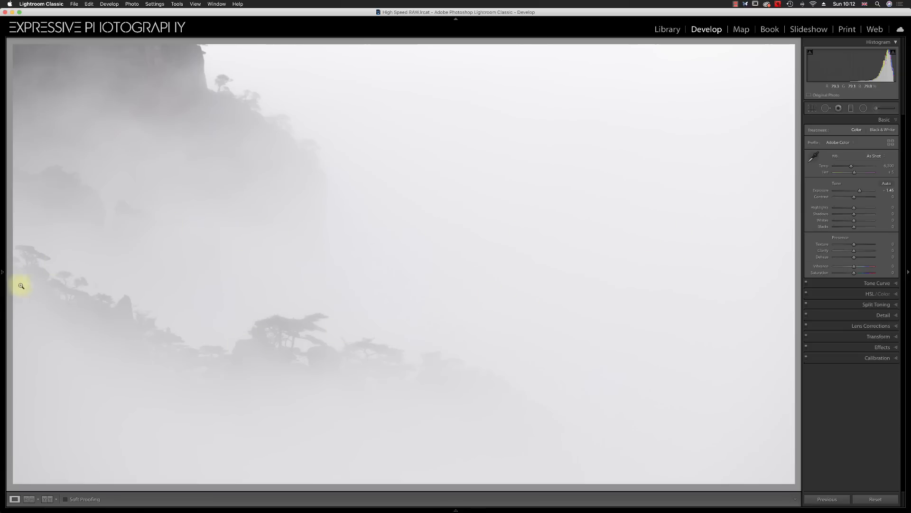
Step: Compare before and after side by side, set Exposure to +1.75, and return to the single-image view
{"action": "left_click", "coordinate": [47, 499]}
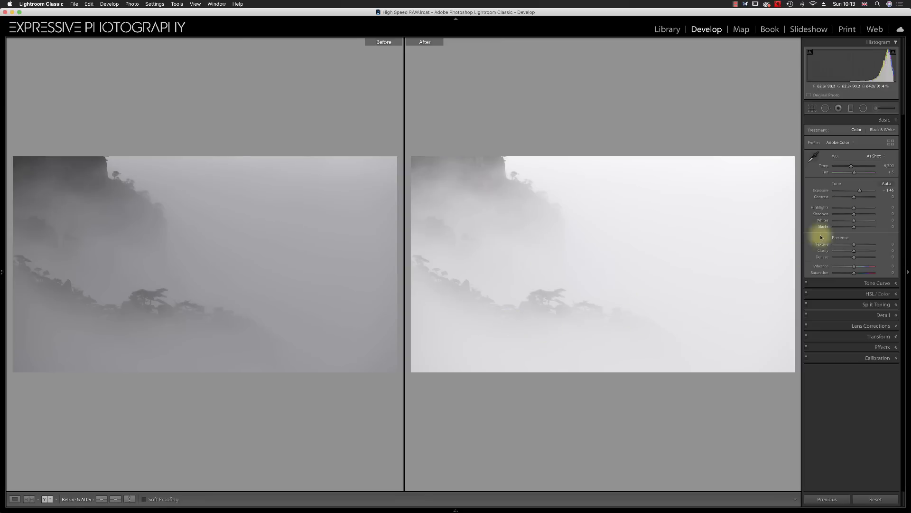
{"action": "left_click_drag", "start_coordinate": [859, 192], "coordinate": [861, 192]}
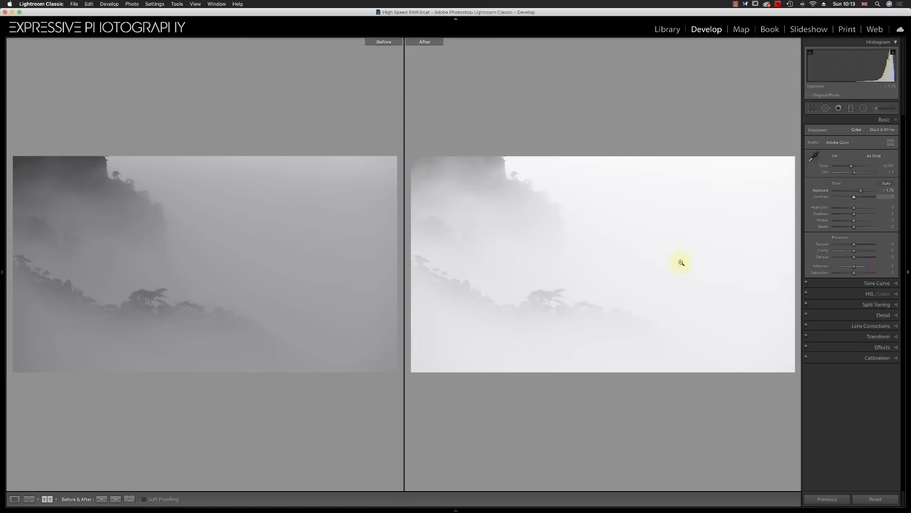
{"action": "left_click", "coordinate": [12, 498]}
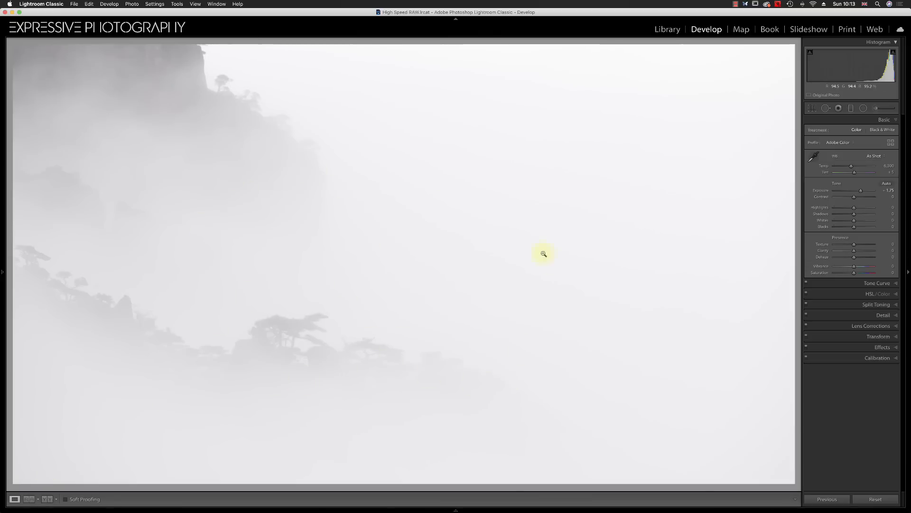
Step: Flip the misty mountain photo horizontally to try the mirrored composition, and undo the flip
{"action": "left_click", "coordinate": [132, 4]}
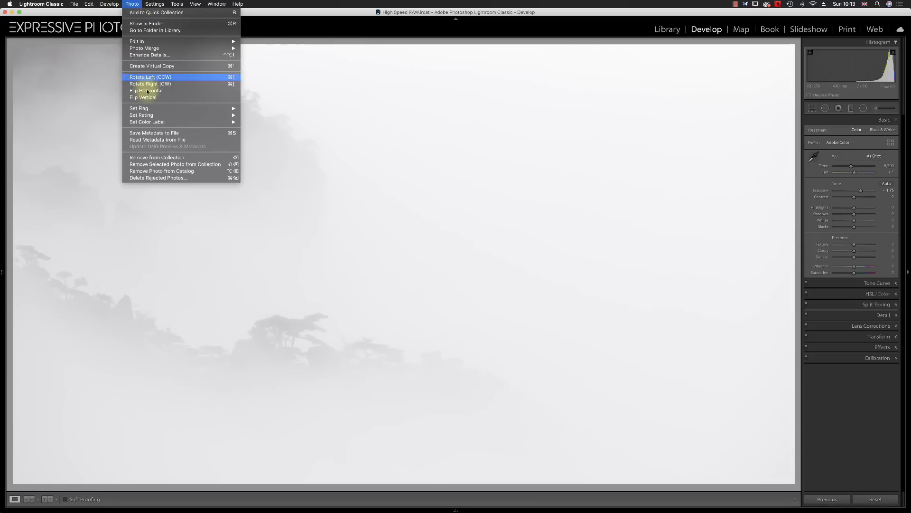
{"action": "left_click", "coordinate": [148, 90]}
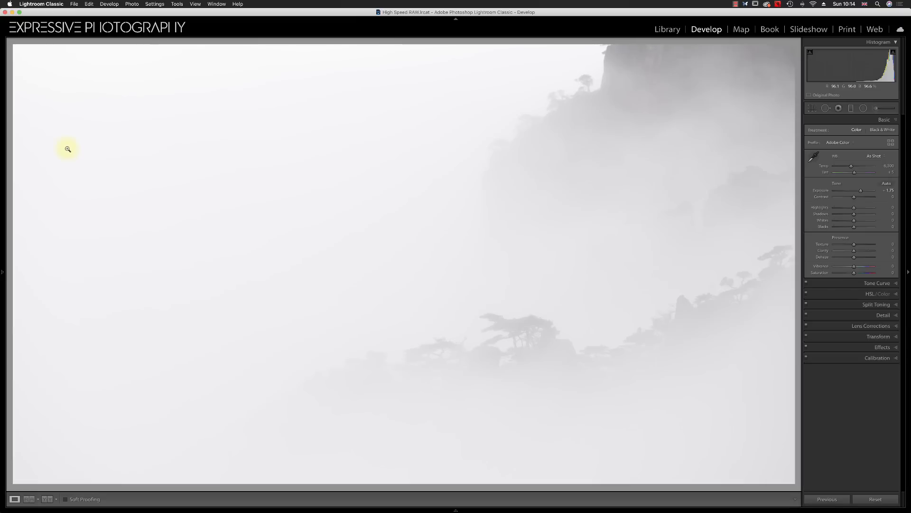
{"action": "key", "text": "super+z"}
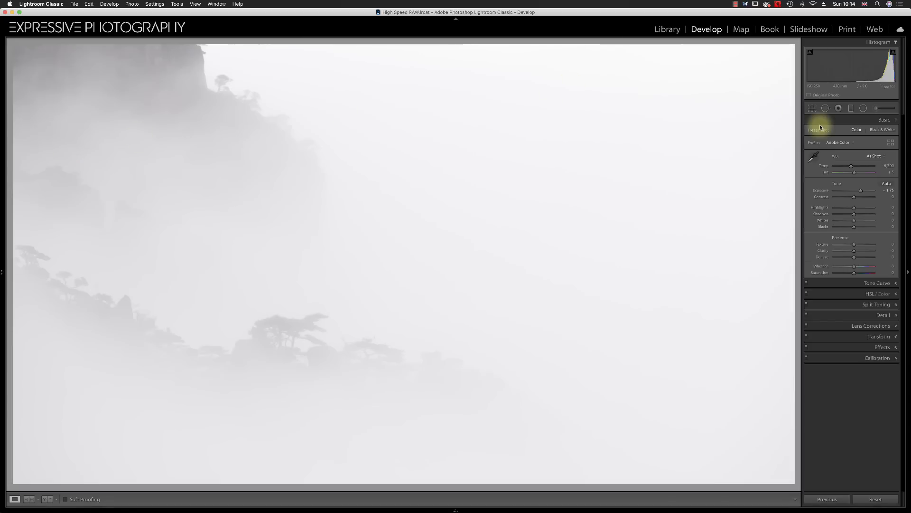
Step: Crop the photo to the 4 x 5 / 8 x 10 aspect, keeping the cliff and trees and trimming the empty sky
{"action": "left_click", "coordinate": [812, 108]}
{"action": "left_click", "coordinate": [877, 133]}
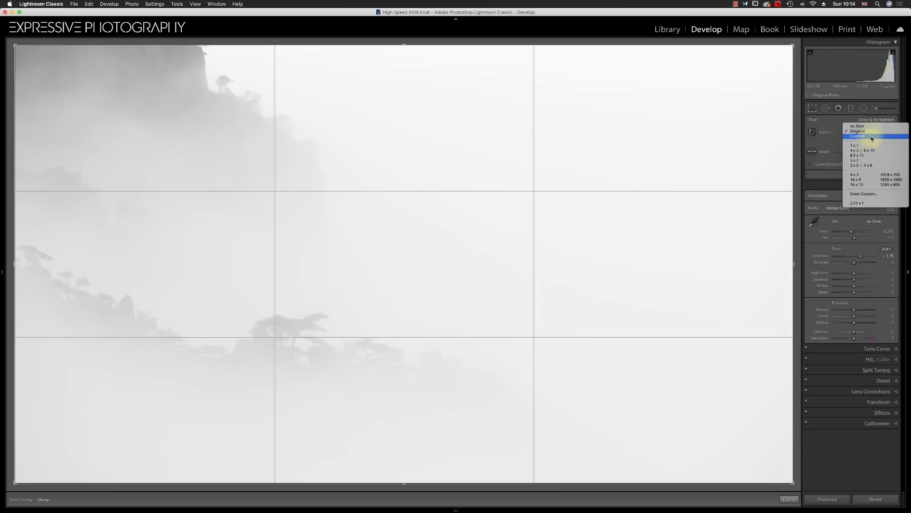
{"action": "left_click", "coordinate": [865, 147]}
{"action": "left_click_drag", "start_coordinate": [428, 150], "coordinate": [586, 157]}
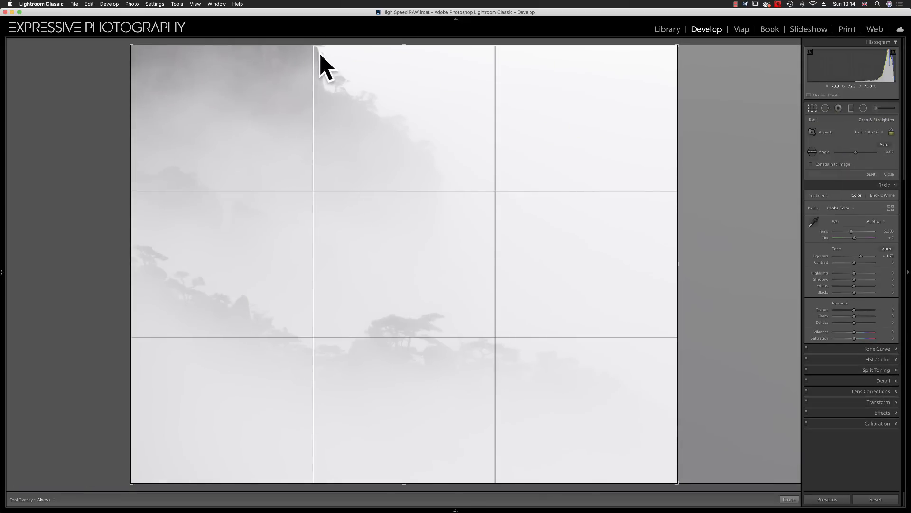
{"action": "left_click_drag", "start_coordinate": [674, 49], "coordinate": [671, 52]}
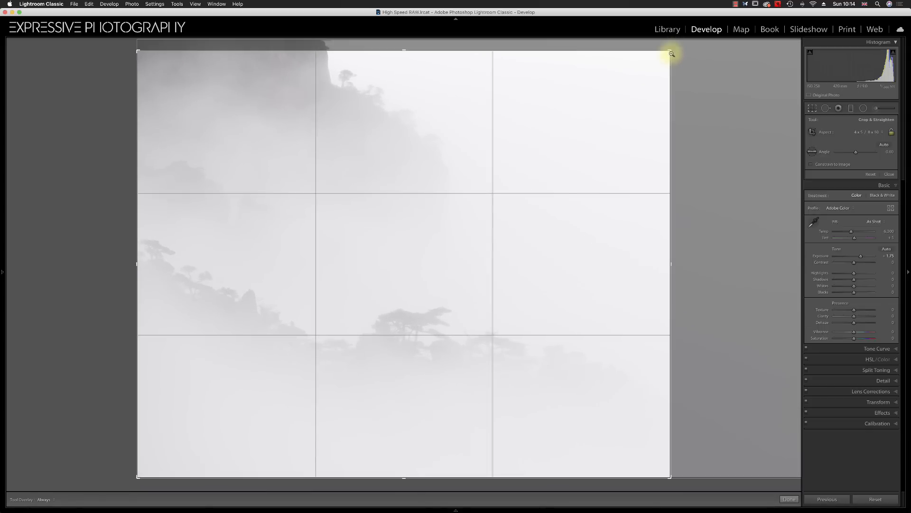
{"action": "key", "text": "Return"}
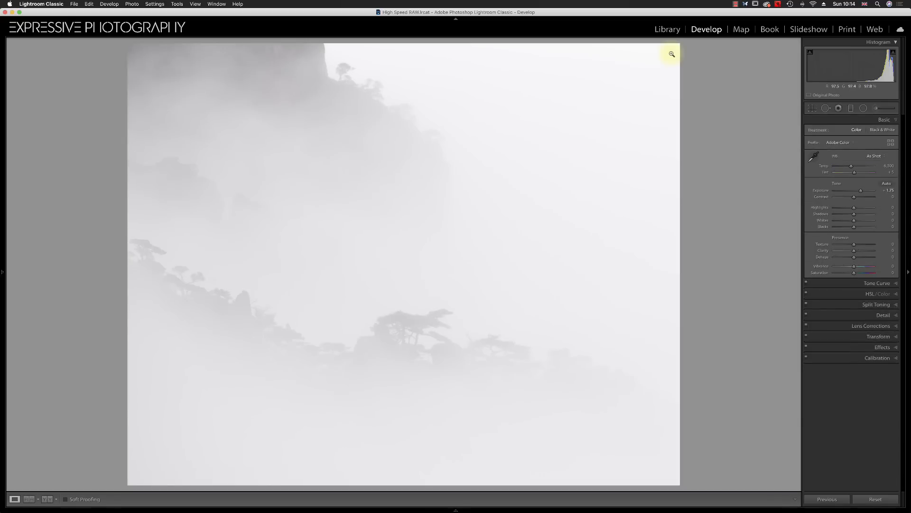
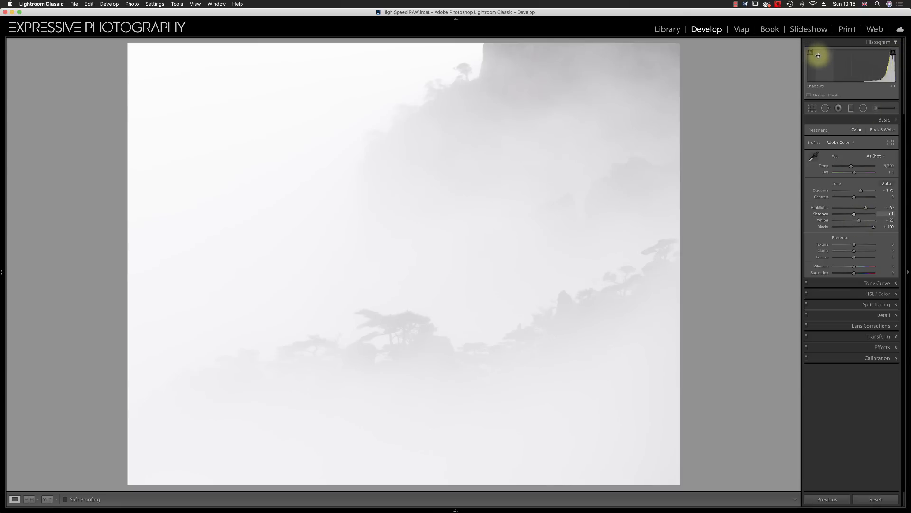
Step: Turn on the clipping warnings, set Whites to +29, and set Blacks to +100 after testing -100
{"action": "key", "text": "j"}
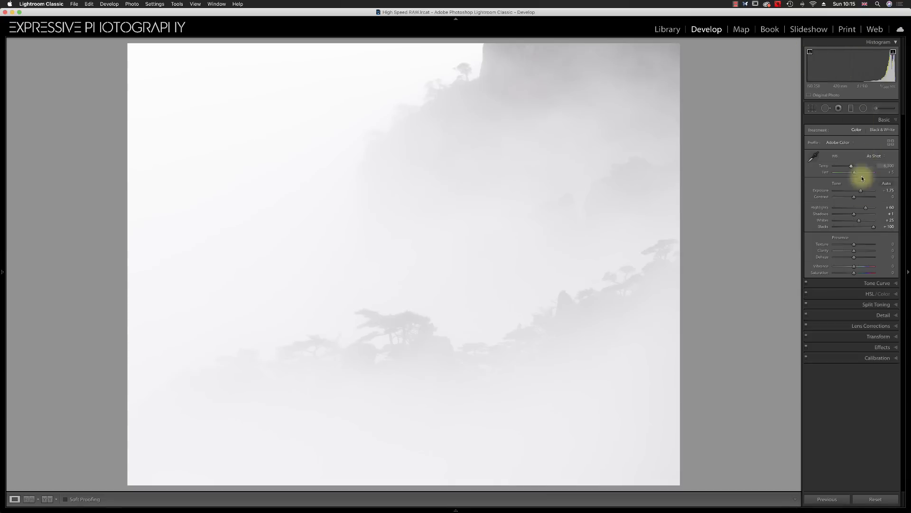
{"action": "left_click_drag", "start_coordinate": [860, 220], "coordinate": [864, 220]}
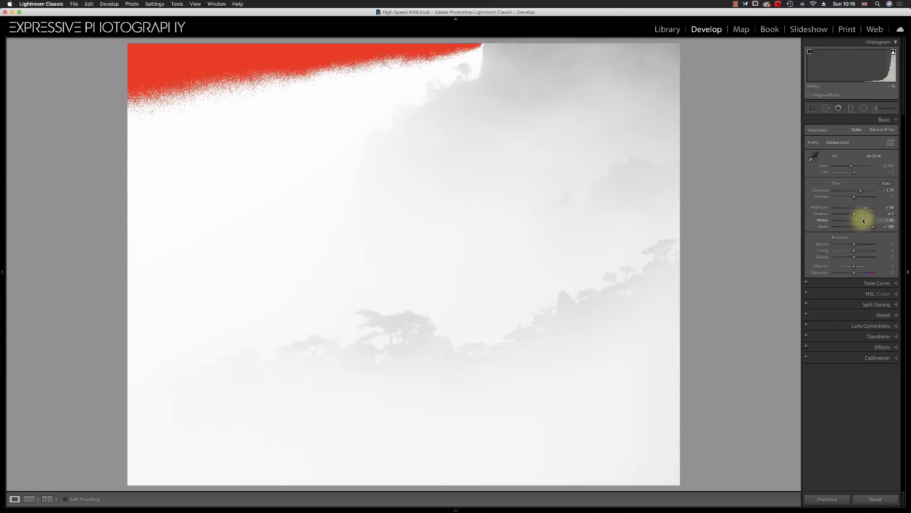
{"action": "left_click_drag", "start_coordinate": [863, 221], "coordinate": [860, 221]}
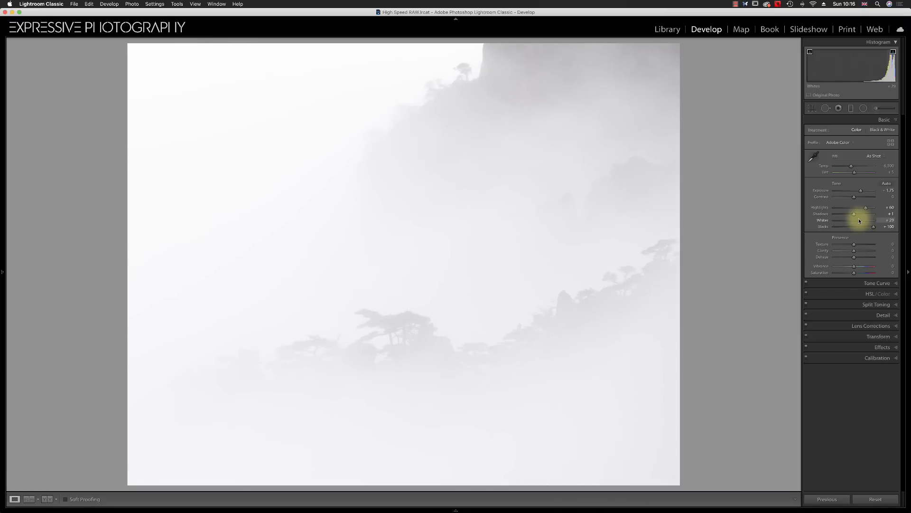
{"action": "left_click_drag", "start_coordinate": [872, 226], "coordinate": [824, 232]}
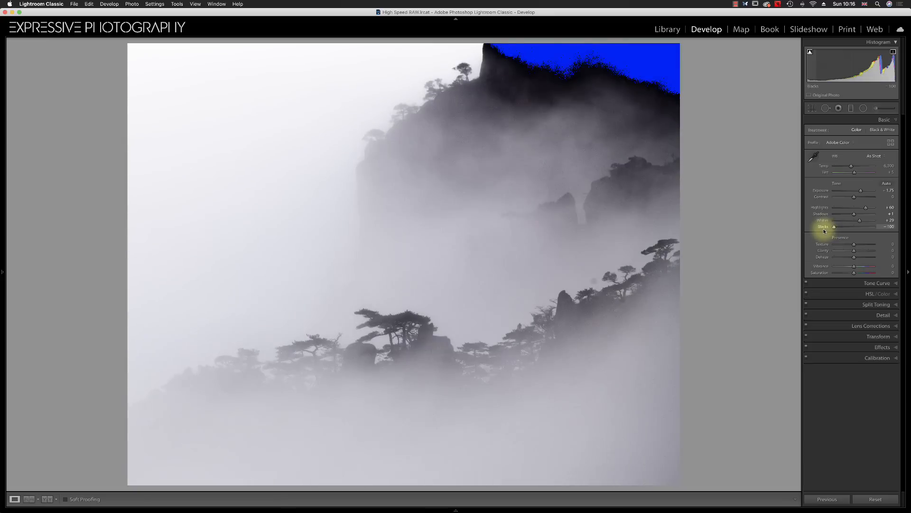
{"action": "left_click_drag", "start_coordinate": [824, 231], "coordinate": [882, 232]}
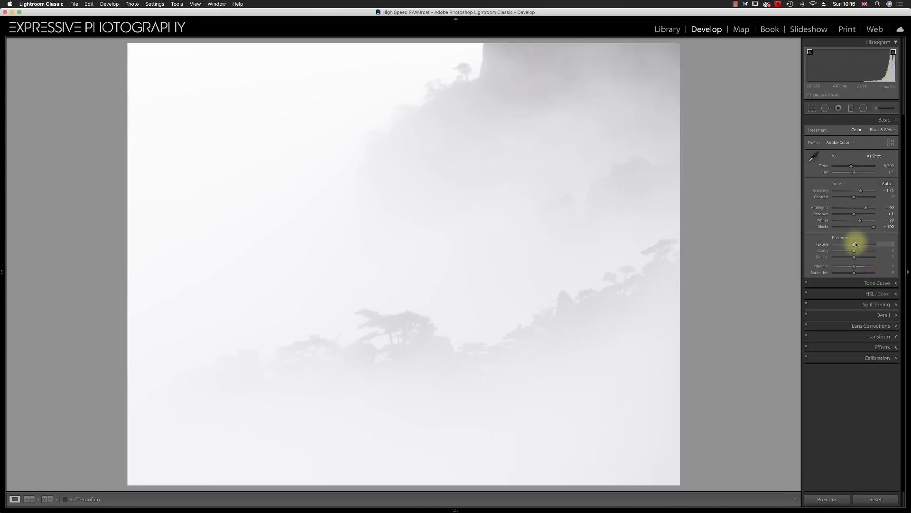
Step: Set Dehaze to -22 and warm the photo's white balance temperature slightly
{"action": "left_click_drag", "start_coordinate": [854, 258], "coordinate": [849, 259]}
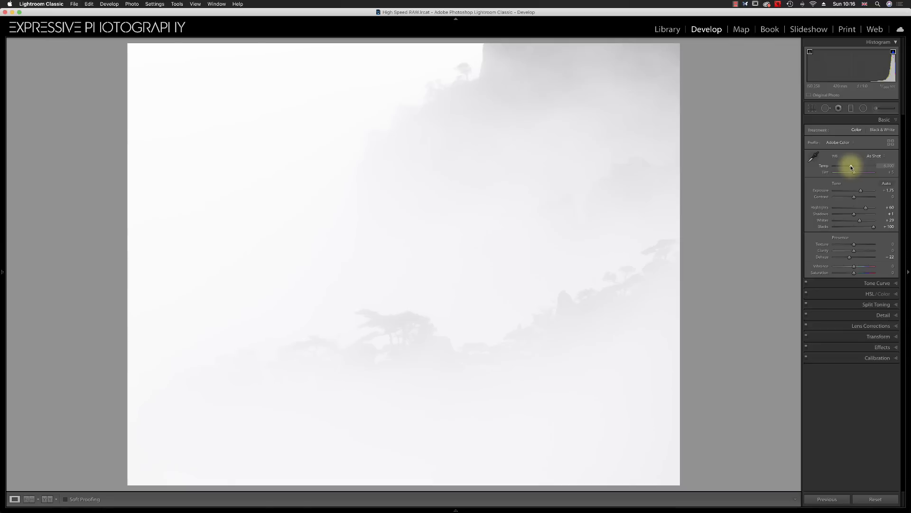
{"action": "left_click_drag", "start_coordinate": [847, 164], "coordinate": [851, 167]}
{"action": "left_click_drag", "start_coordinate": [850, 168], "coordinate": [847, 169]}
{"action": "left_click_drag", "start_coordinate": [851, 167], "coordinate": [854, 168]}
Step: Examine the edited high-key photo on a blacked-out background, and restore the normal interface
{"action": "key", "text": "l"}
{"action": "key", "text": "l"}
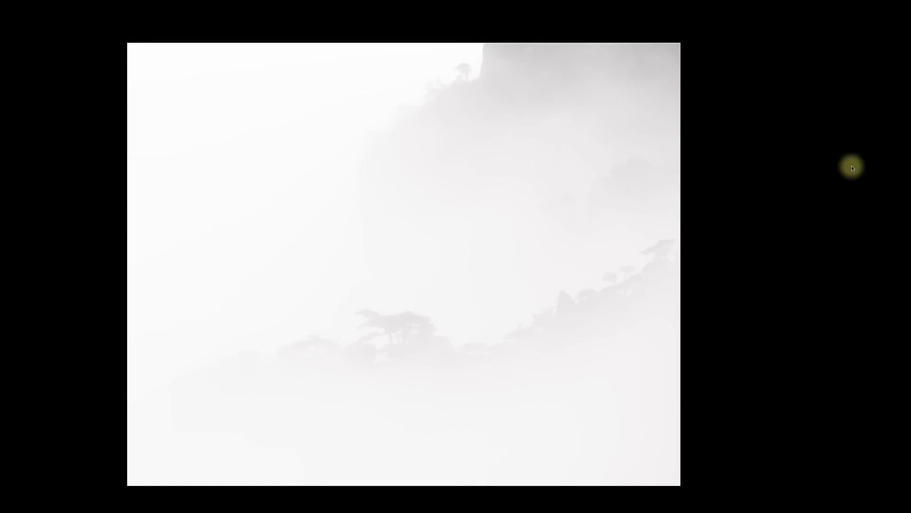
{"action": "key", "text": "l"}
Step: Open the photo of the rock pinnacle with frosted pines and set its Exposure to about +0.65
{"action": "key", "text": "Right"}
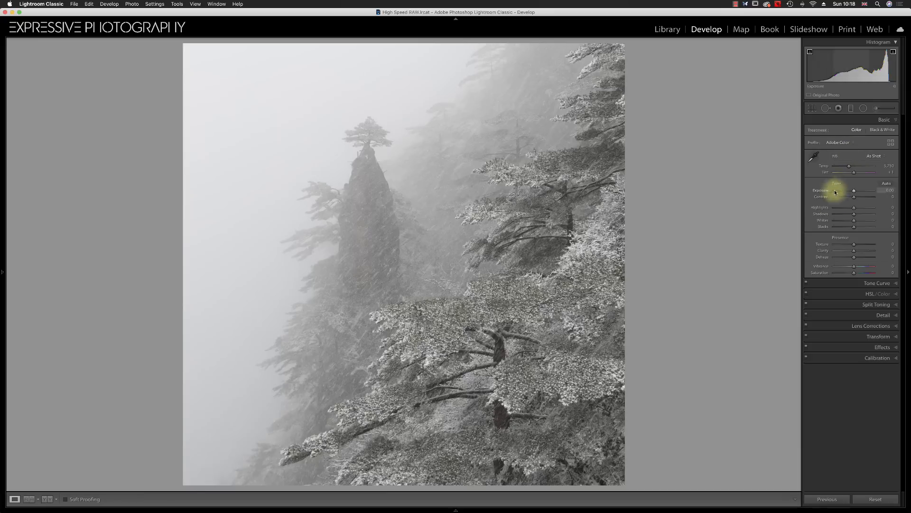
{"action": "left_click_drag", "start_coordinate": [836, 192], "coordinate": [859, 191]}
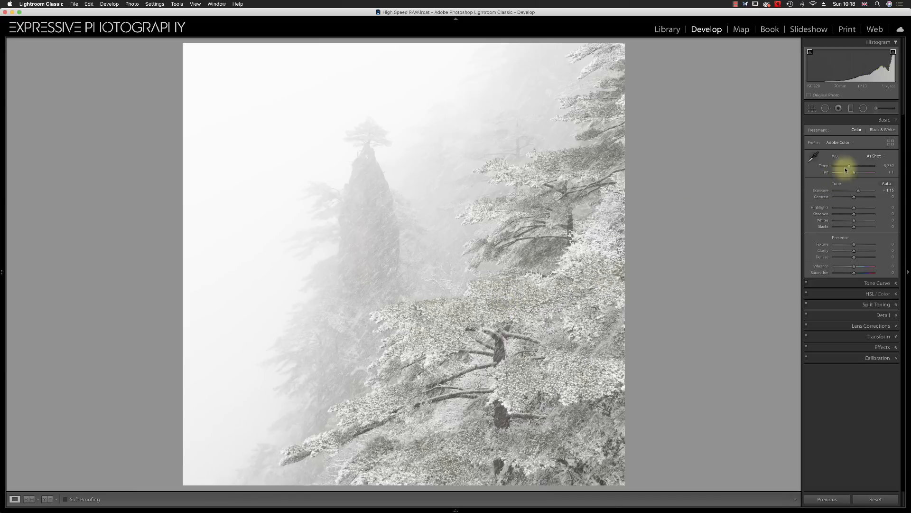
{"action": "left_click_drag", "start_coordinate": [858, 191], "coordinate": [859, 189]}
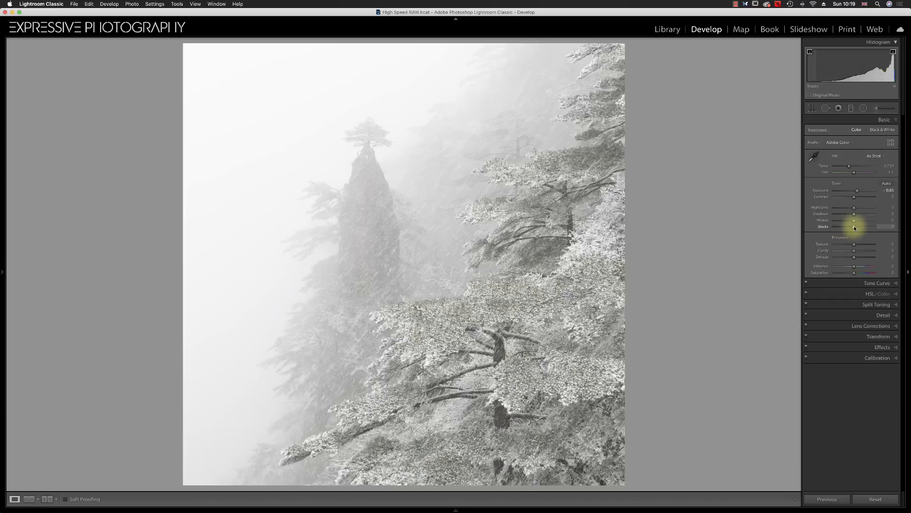
Step: Set Blacks to +100 and Whites to +29 for the pinnacle photo
{"action": "left_click_drag", "start_coordinate": [856, 228], "coordinate": [877, 230]}
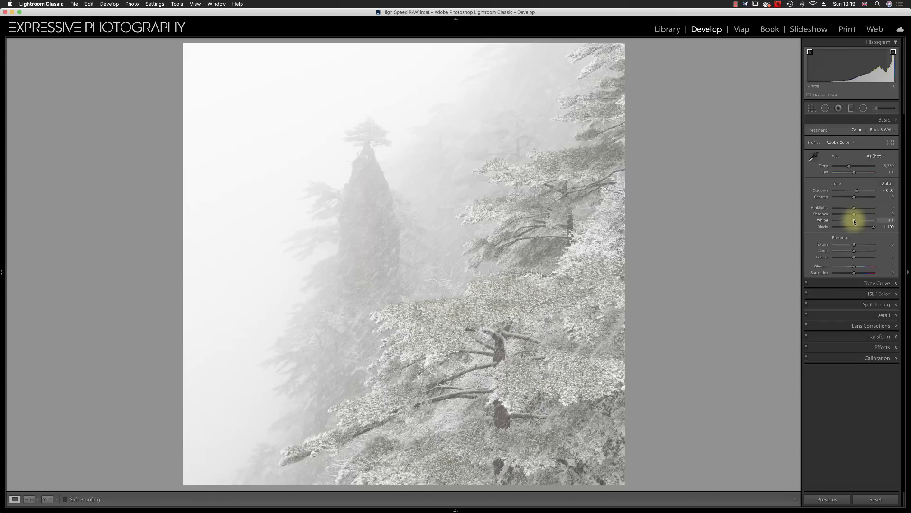
{"action": "left_click_drag", "start_coordinate": [854, 221], "coordinate": [860, 221]}
{"action": "left_click_drag", "start_coordinate": [859, 220], "coordinate": [860, 221]}
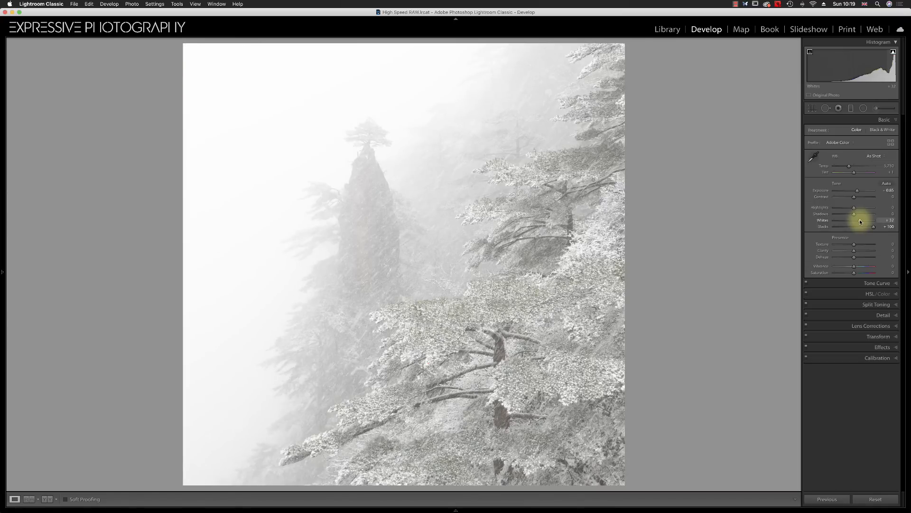
Step: Set Highlights to -36 and Shadows to about +76 on the pinnacle photo
{"action": "left_click_drag", "start_coordinate": [853, 208], "coordinate": [847, 209]}
{"action": "left_click_drag", "start_coordinate": [855, 215], "coordinate": [875, 216]}
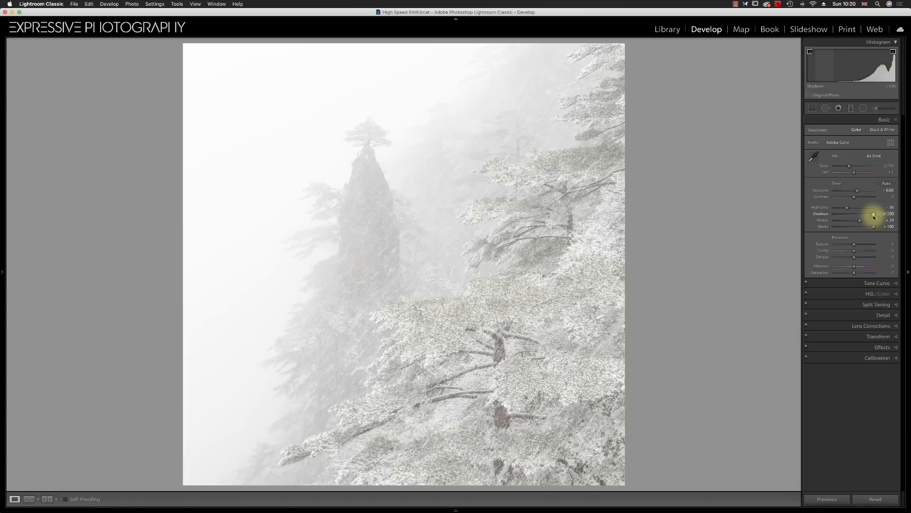
{"action": "mouse_move", "coordinate": [874, 217]}
{"action": "left_mouse_down"}
{"action": "mouse_move", "coordinate": [853, 216]}
{"action": "mouse_move", "coordinate": [867, 215]}
{"action": "left_mouse_up"}
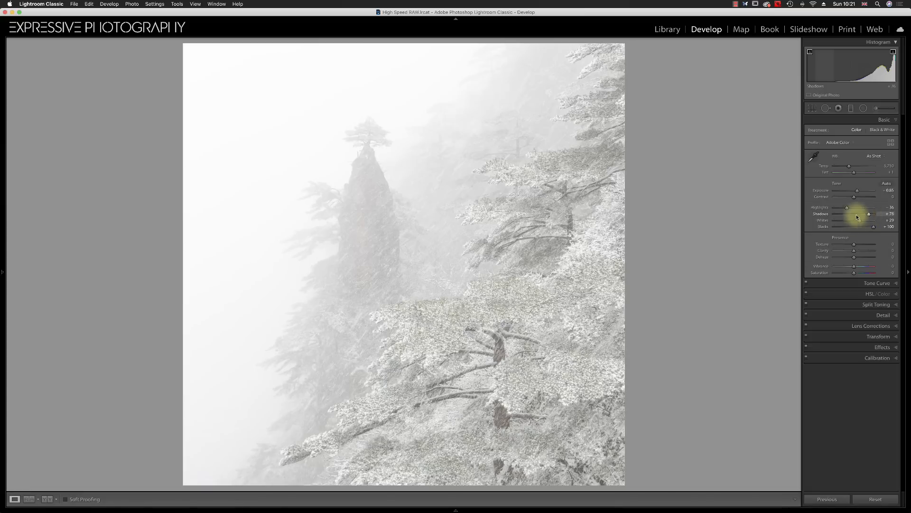
Step: Set Vibrance to +20 and cool the white balance temperature to about 5,600
{"action": "left_click_drag", "start_coordinate": [854, 267], "coordinate": [858, 268]}
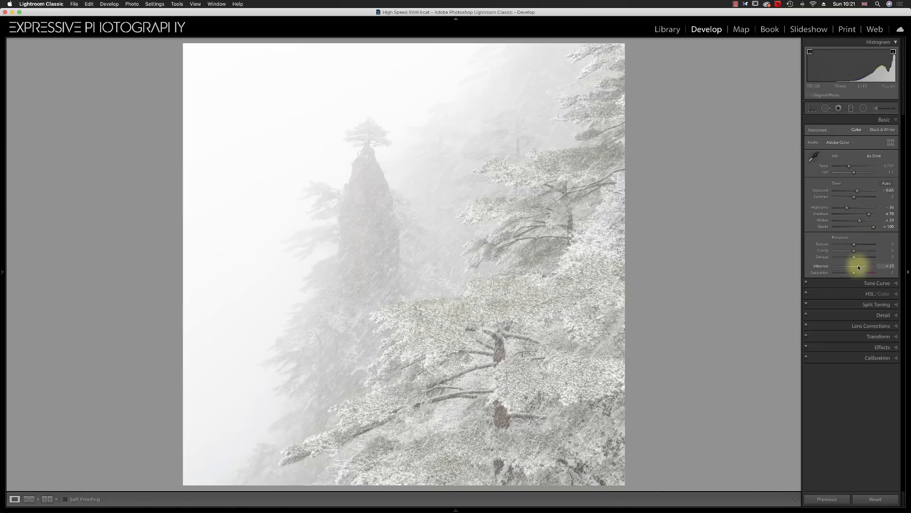
{"action": "left_click_drag", "start_coordinate": [859, 267], "coordinate": [859, 267]}
{"action": "left_click_drag", "start_coordinate": [849, 165], "coordinate": [849, 167]}
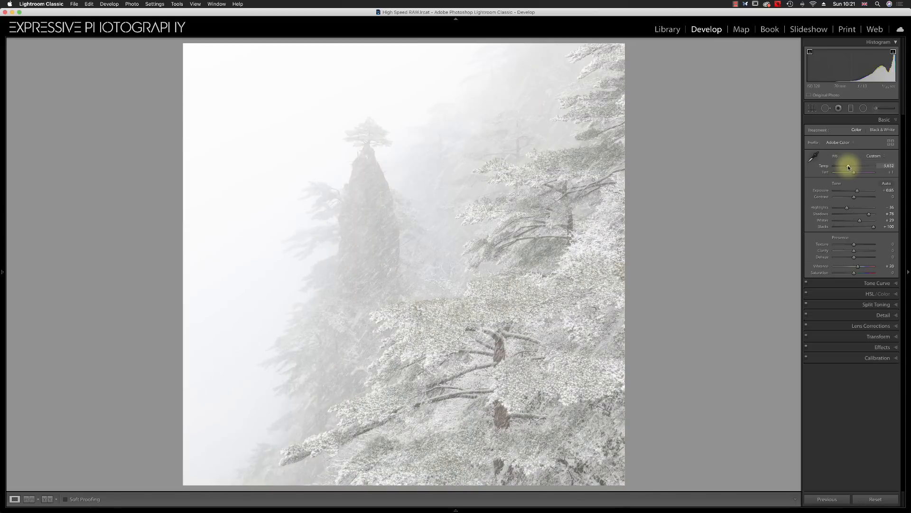
Step: Cool the pinnacle photo's white balance temperature to about 5,400 and set Texture to +17
{"action": "left_click_drag", "start_coordinate": [848, 167], "coordinate": [847, 167]}
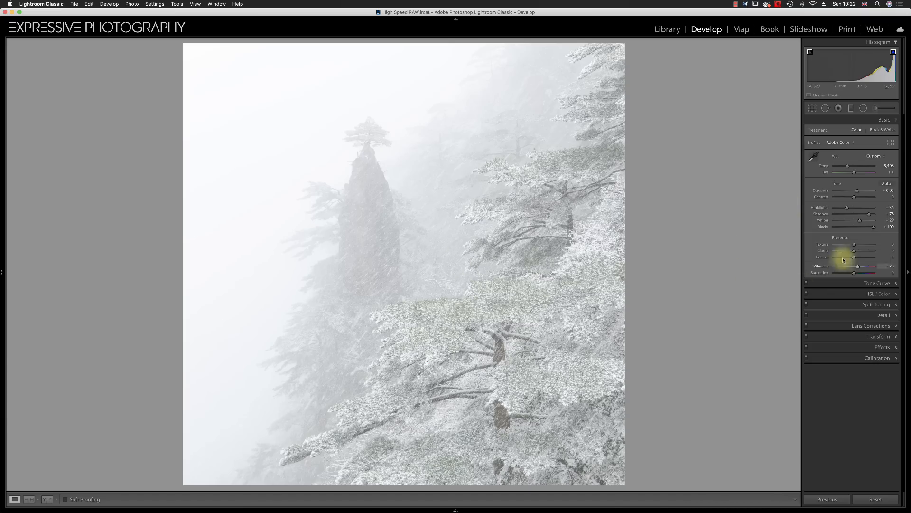
{"action": "left_click_drag", "start_coordinate": [854, 245], "coordinate": [856, 243]}
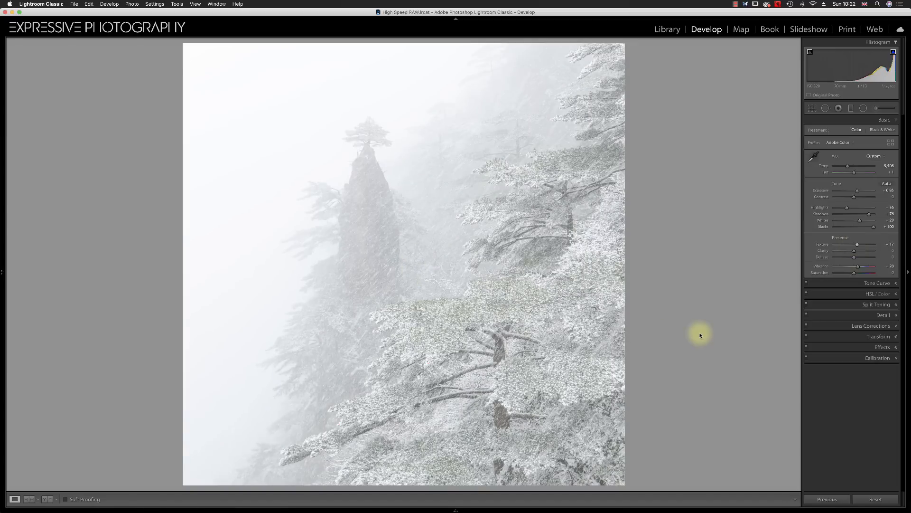
Step: Preview the finished pinnacle photo against a fully blacked-out surround, then restore the normal view
{"action": "key", "text": "l"}
{"action": "key", "text": "l"}
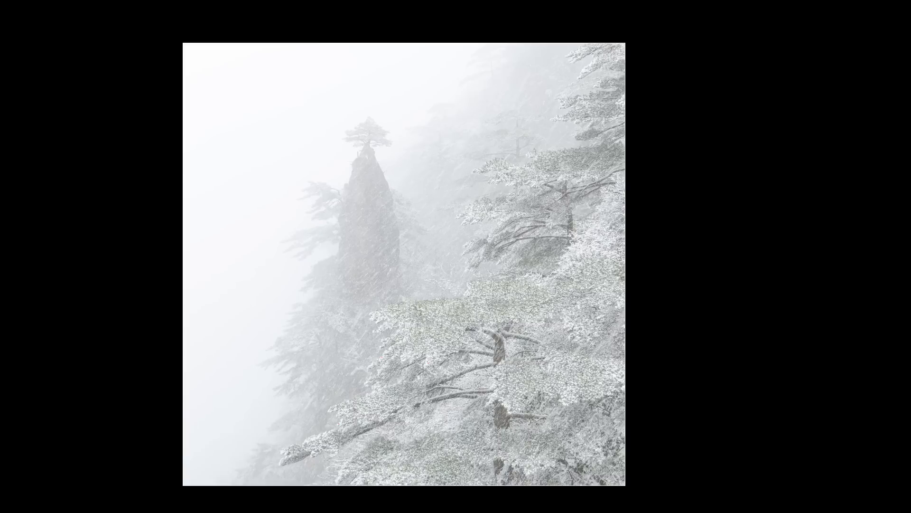
{"action": "key", "text": "l"}
Step: Open the sand dune photo, reset its Whites, and raise Whites to about +85
{"action": "key", "text": "Right"}
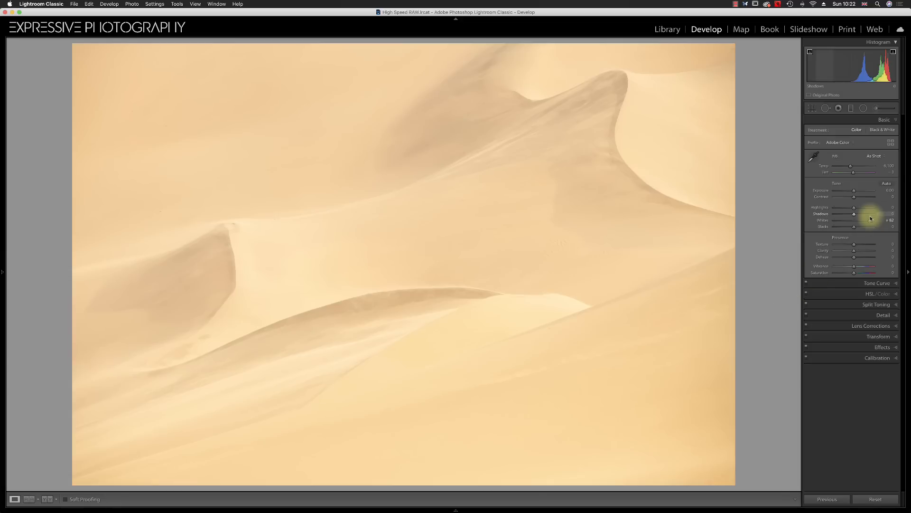
{"action": "double_click", "coordinate": [823, 220]}
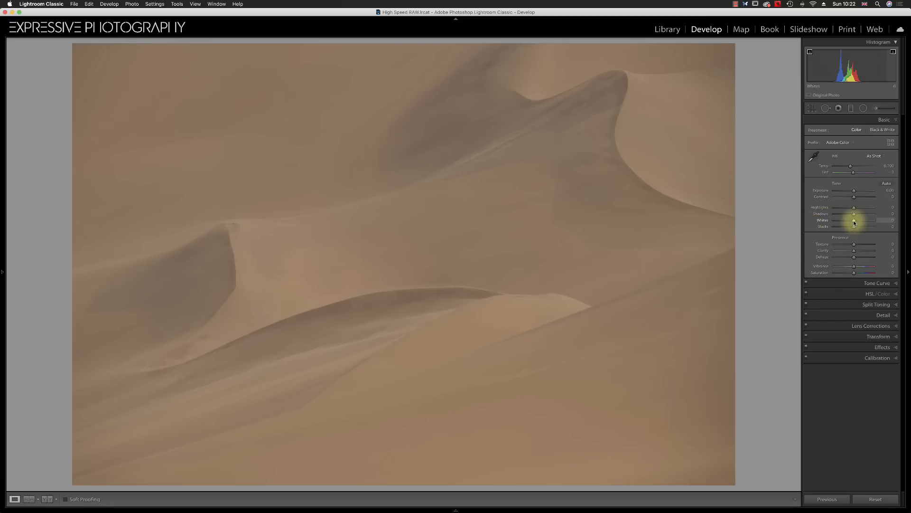
{"action": "left_click_drag", "start_coordinate": [854, 222], "coordinate": [871, 225]}
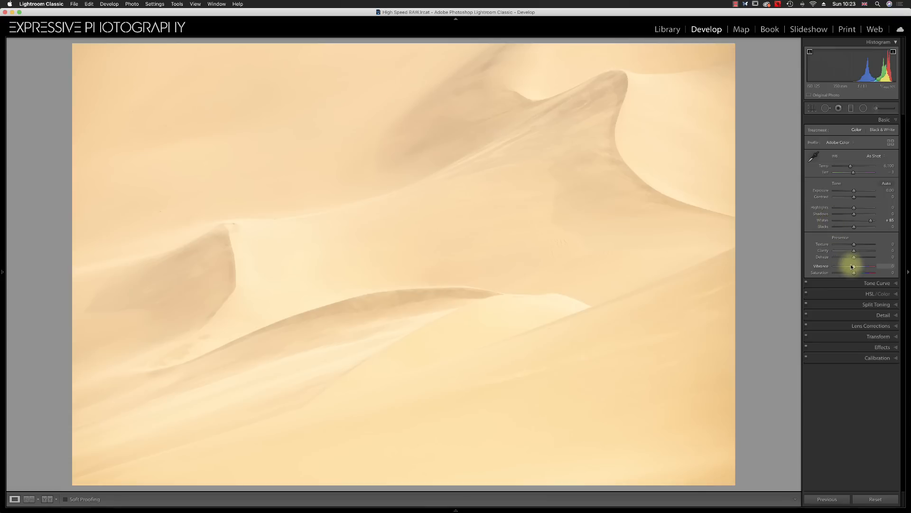
Step: Reduce the dune photo's Vibrance to about -33 and cool the white balance temperature to about 4,250
{"action": "left_click_drag", "start_coordinate": [854, 267], "coordinate": [850, 268]}
{"action": "left_click_drag", "start_coordinate": [849, 267], "coordinate": [862, 268]}
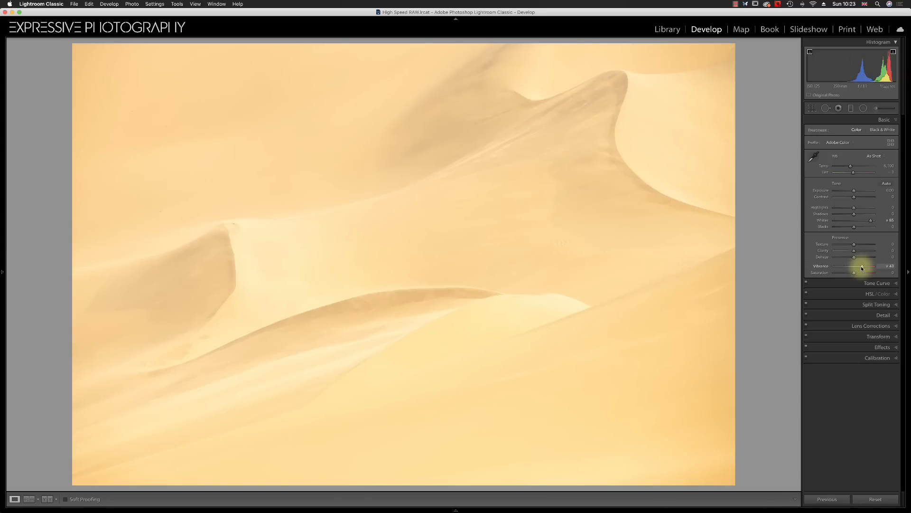
{"action": "left_click_drag", "start_coordinate": [862, 268], "coordinate": [846, 269]}
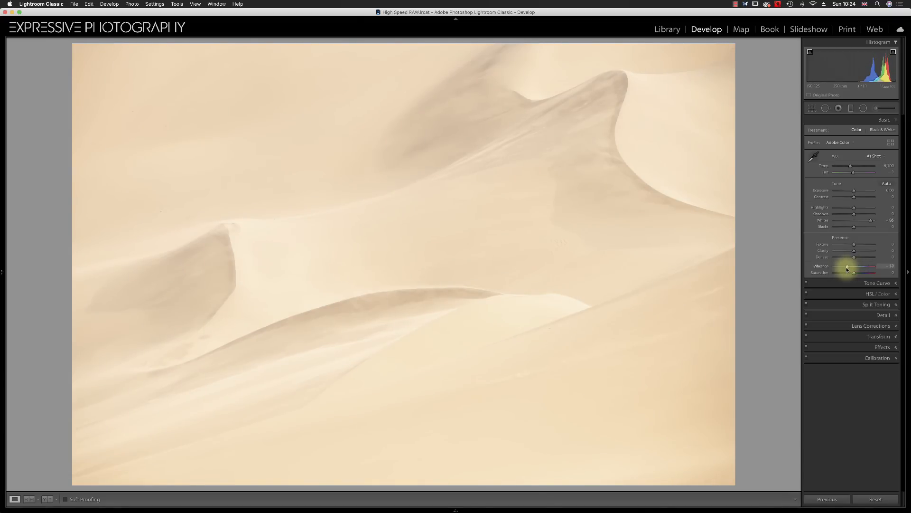
{"action": "left_click_drag", "start_coordinate": [850, 166], "coordinate": [847, 169]}
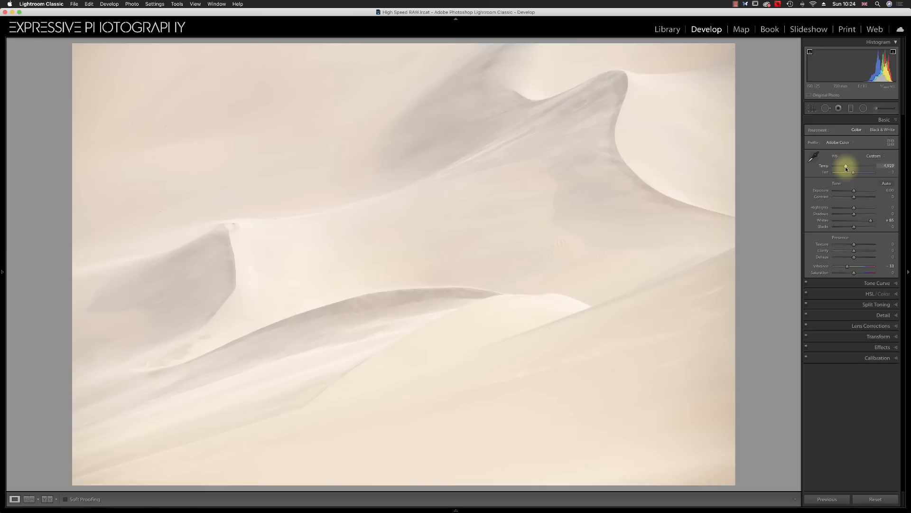
{"action": "left_click_drag", "start_coordinate": [846, 169], "coordinate": [846, 169]}
{"action": "left_click_drag", "start_coordinate": [846, 169], "coordinate": [846, 169]}
{"action": "mouse_move", "coordinate": [847, 167]}
{"action": "left_mouse_down"}
{"action": "mouse_move", "coordinate": [836, 167]}
{"action": "mouse_move", "coordinate": [844, 167]}
{"action": "left_mouse_up"}
Step: Set the dune photo's tones to Highlights +60, Shadows -100, Whites +90 and Blacks +68, with Dehaze at about -16
{"action": "mouse_move", "coordinate": [870, 220]}
{"action": "left_mouse_down"}
{"action": "mouse_move", "coordinate": [865, 209]}
{"action": "mouse_move", "coordinate": [851, 232]}
{"action": "mouse_move", "coordinate": [869, 230]}
{"action": "mouse_move", "coordinate": [861, 225]}
{"action": "left_mouse_up"}
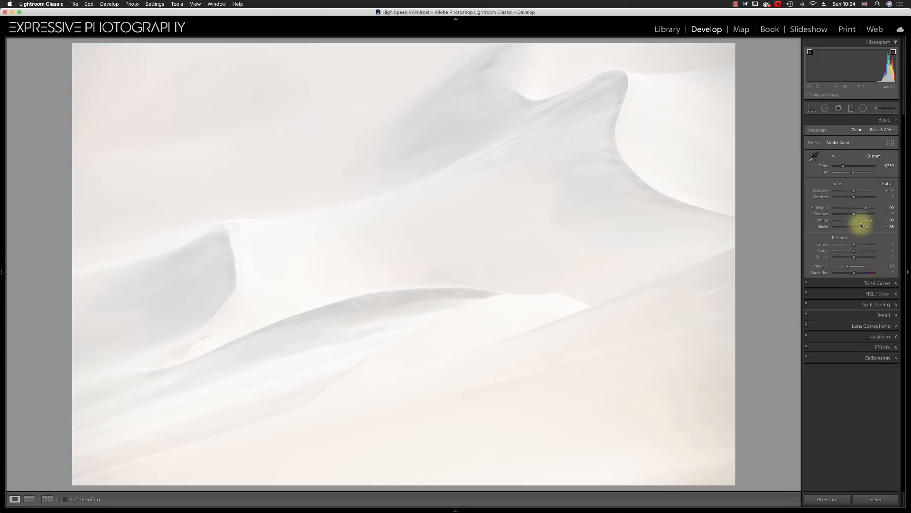
{"action": "left_click_drag", "start_coordinate": [853, 258], "coordinate": [850, 258]}
{"action": "left_click_drag", "start_coordinate": [854, 213], "coordinate": [833, 216]}
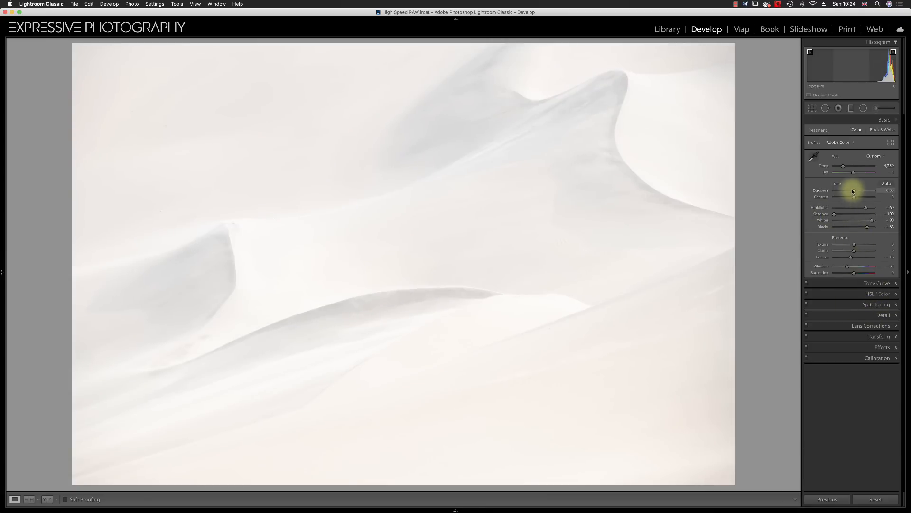
Step: Lower the dune photo's Exposure to -0.40 and raise Highlights to +95
{"action": "left_click_drag", "start_coordinate": [854, 190], "coordinate": [851, 190]}
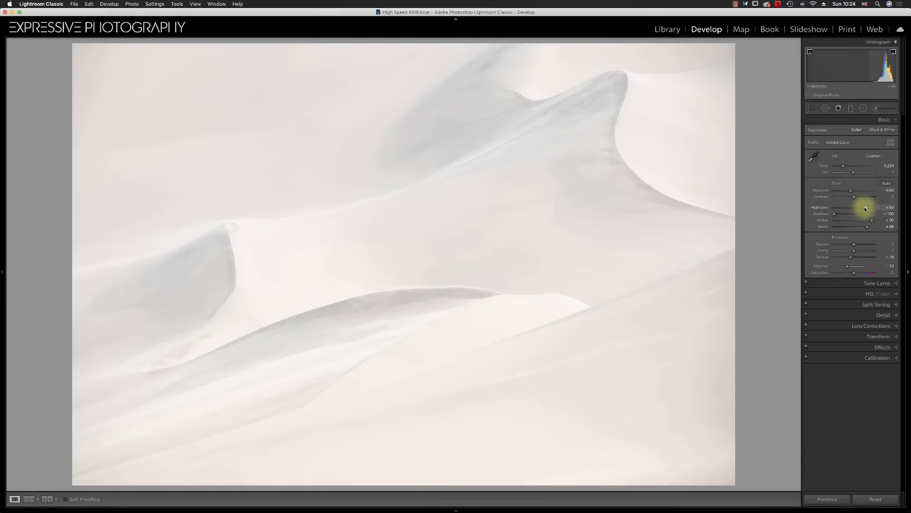
{"action": "left_click_drag", "start_coordinate": [871, 208], "coordinate": [852, 193]}
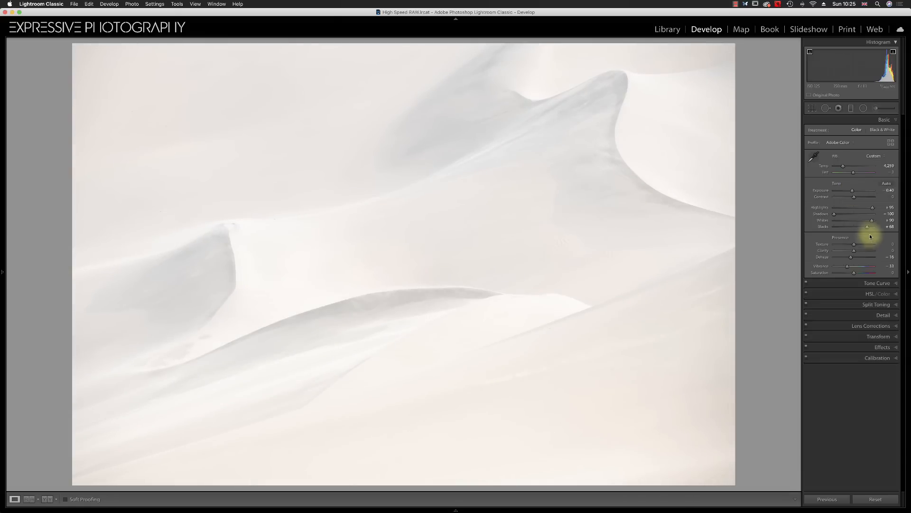
Step: Try darker Blacks on the dunes, then settle on Blacks +42 and Whites +91
{"action": "left_click_drag", "start_coordinate": [867, 226], "coordinate": [866, 227]}
{"action": "left_click_drag", "start_coordinate": [864, 228], "coordinate": [840, 230]}
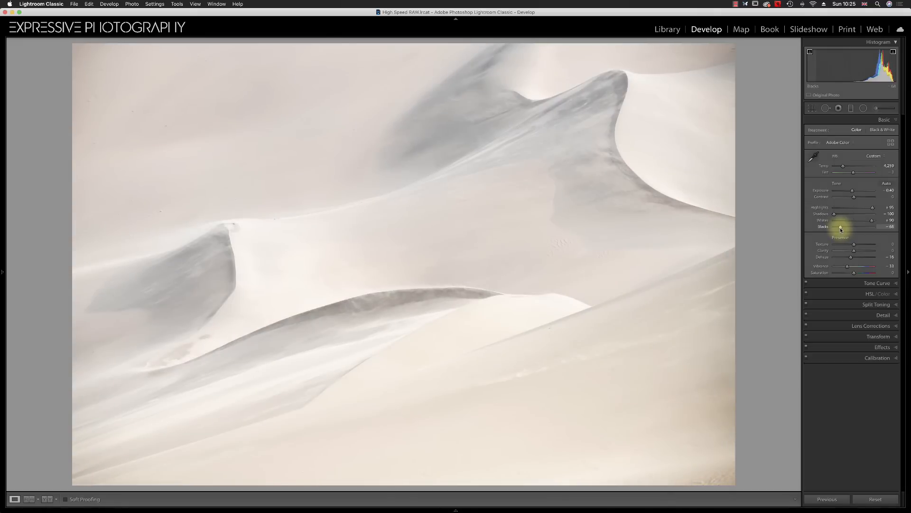
{"action": "left_click_drag", "start_coordinate": [841, 230], "coordinate": [840, 230]}
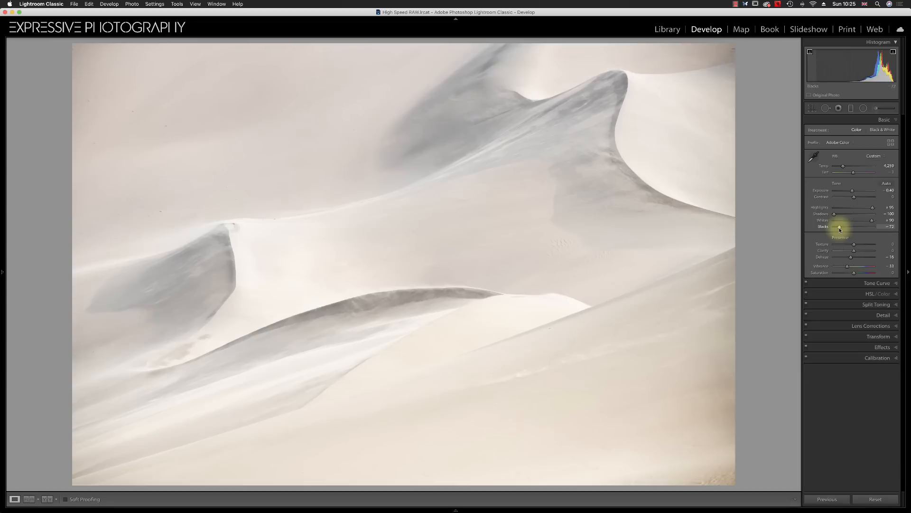
{"action": "left_click_drag", "start_coordinate": [839, 229], "coordinate": [867, 229]}
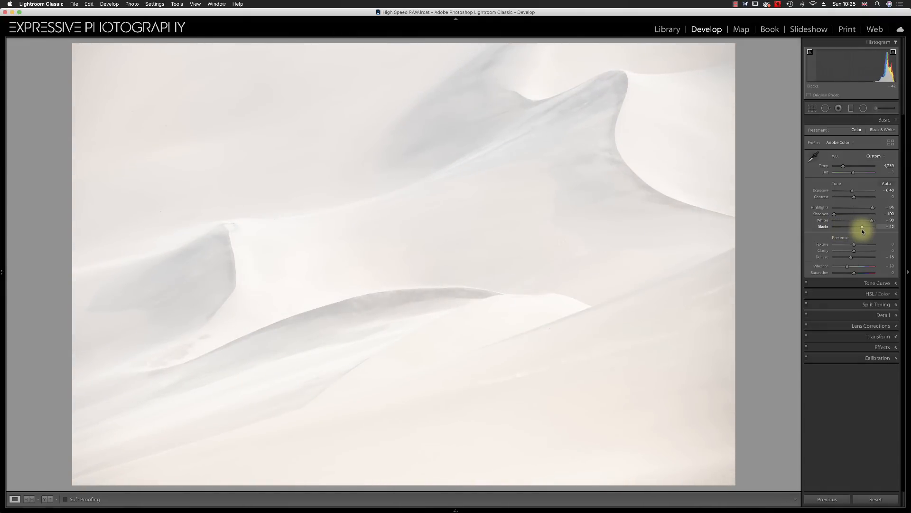
{"action": "left_click_drag", "start_coordinate": [872, 220], "coordinate": [872, 222]}
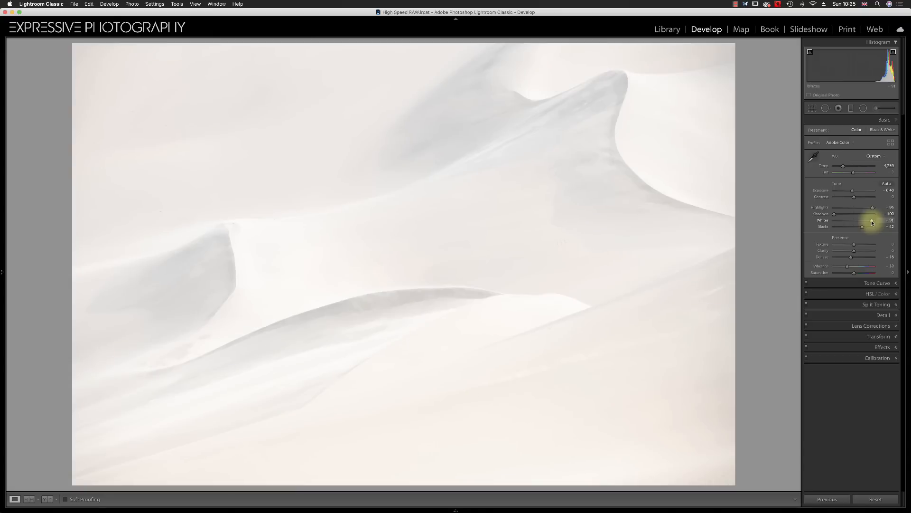
Step: Set the dune photo's Exposure to -0.55, Dehaze to -2 and Vibrance to about -18
{"action": "left_click_drag", "start_coordinate": [853, 193], "coordinate": [852, 193]}
{"action": "left_click_drag", "start_coordinate": [851, 257], "coordinate": [850, 267]}
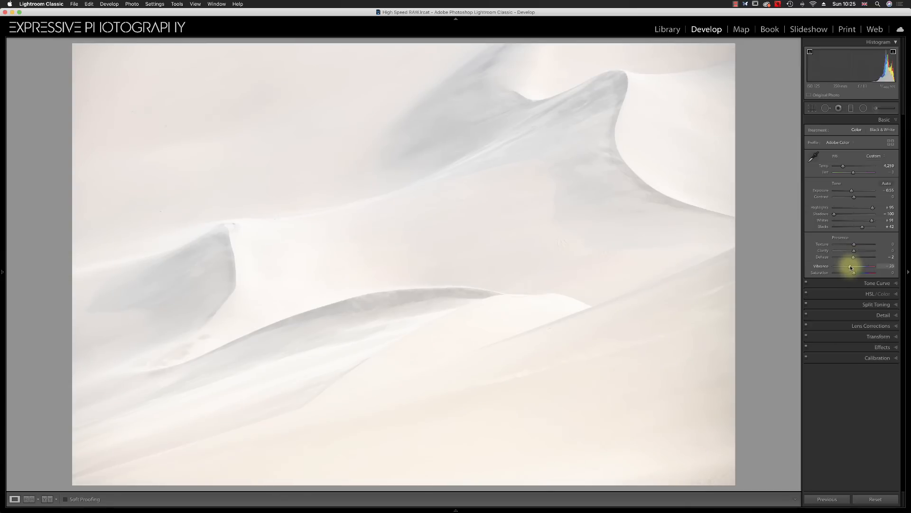
Step: Warm the dune photo's temperature to about 4,860 and reduce Highlights to +45
{"action": "left_click_drag", "start_coordinate": [844, 164], "coordinate": [843, 168]}
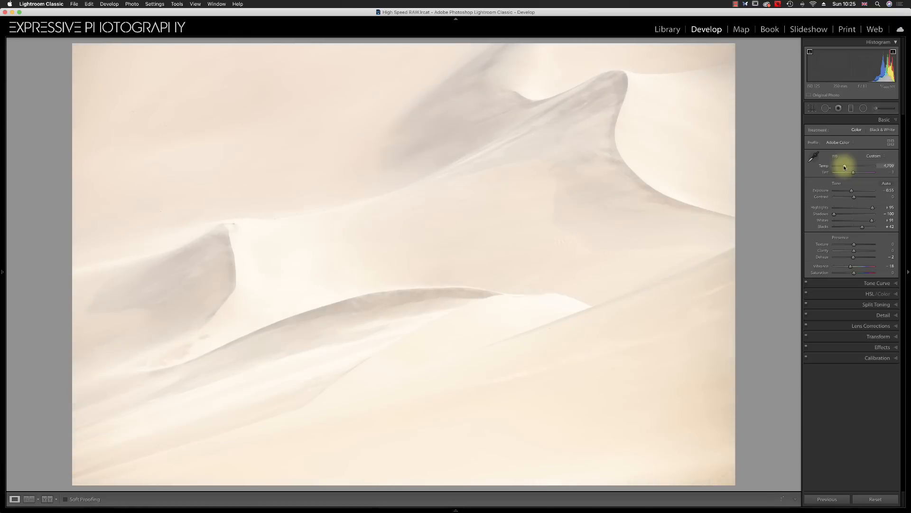
{"action": "left_click_drag", "start_coordinate": [845, 167], "coordinate": [846, 167]}
{"action": "left_click_drag", "start_coordinate": [846, 167], "coordinate": [846, 167]}
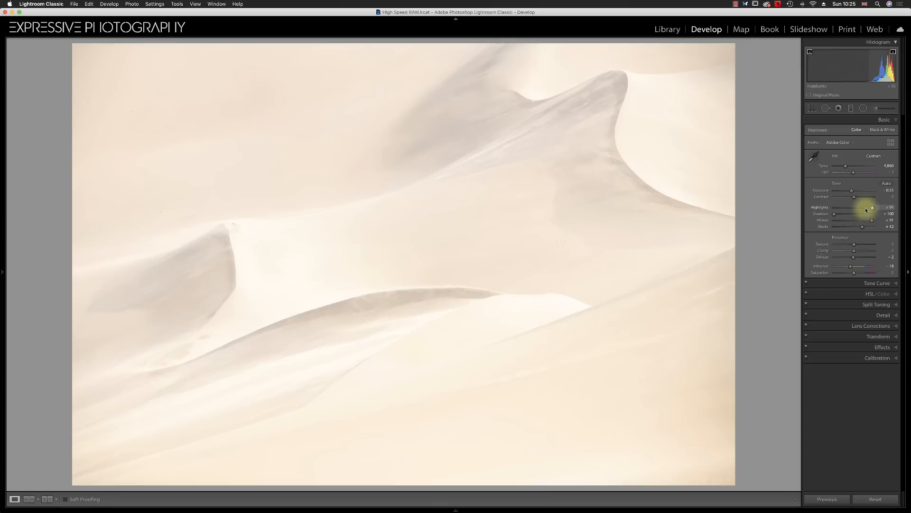
{"action": "mouse_move", "coordinate": [871, 208]}
{"action": "left_mouse_down"}
{"action": "mouse_move", "coordinate": [864, 208]}
{"action": "mouse_move", "coordinate": [872, 222]}
{"action": "left_mouse_up"}
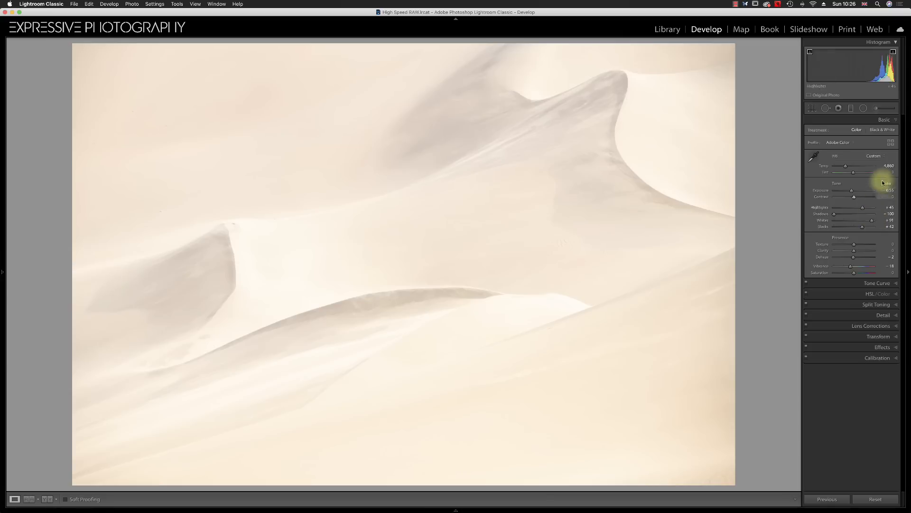
Step: Convert the dune photo to black and white with the B&W Orange Filter profile
{"action": "left_click", "coordinate": [890, 142]}
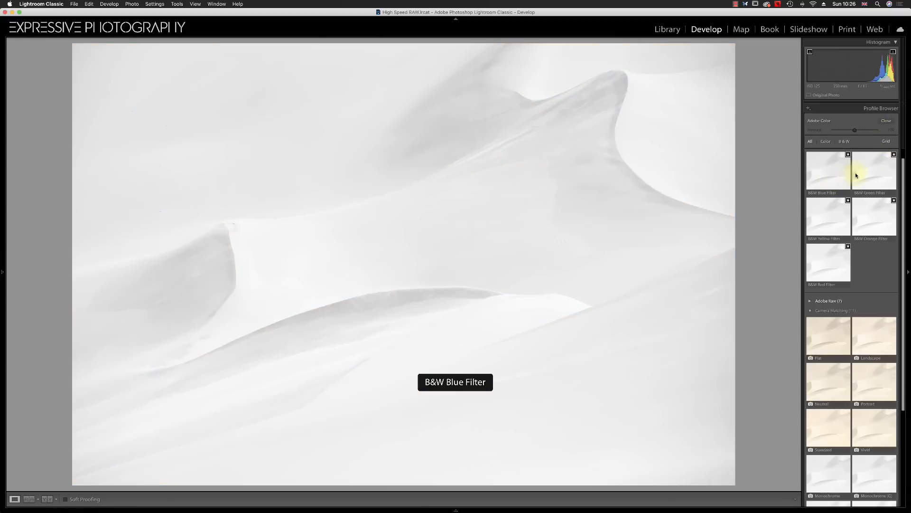
{"action": "left_click", "coordinate": [868, 222]}
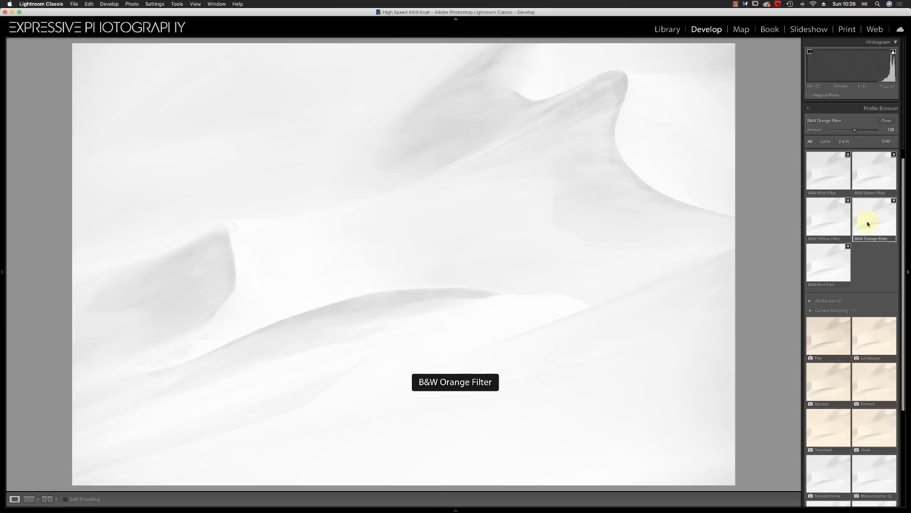
{"action": "left_click", "coordinate": [886, 121]}
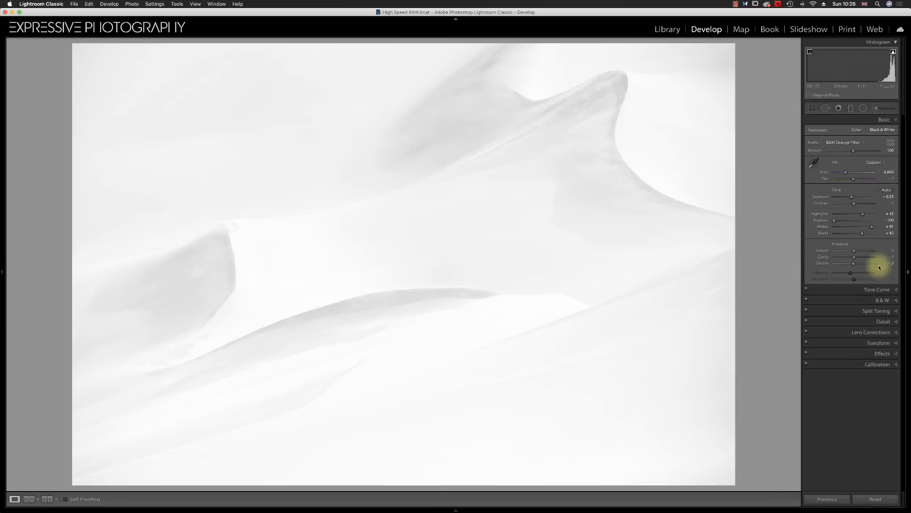
Step: Slightly raise Orange in the dune photo's Black & White Mix
{"action": "left_click", "coordinate": [874, 294]}
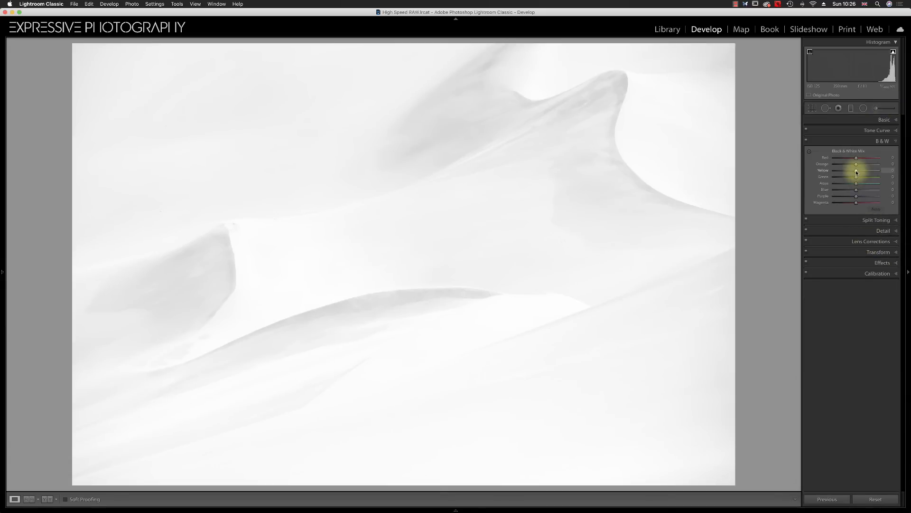
{"action": "left_click_drag", "start_coordinate": [856, 164], "coordinate": [858, 164]}
{"action": "left_click", "coordinate": [878, 122]}
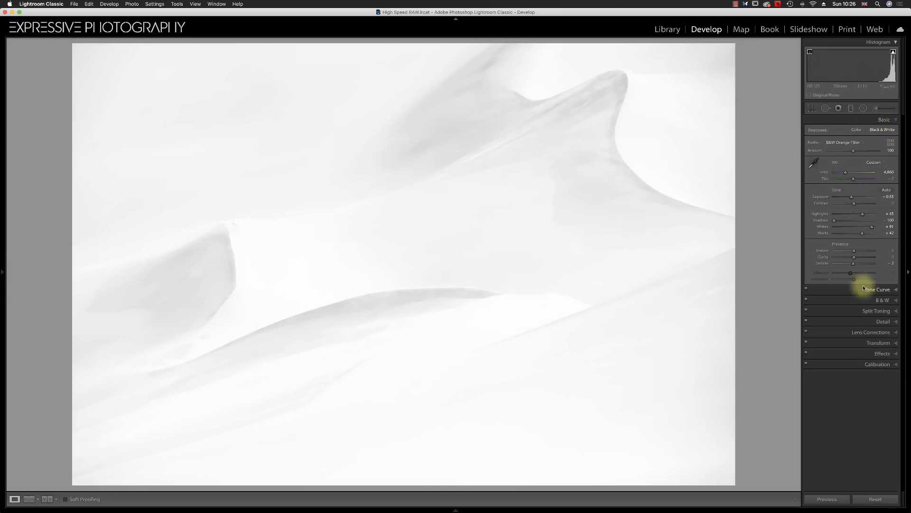
Step: Lift the upper part of the dune photo's tone curve and set the white endpoint's output to 254
{"action": "left_click", "coordinate": [864, 288]}
{"action": "left_click_drag", "start_coordinate": [871, 163], "coordinate": [889, 147]}
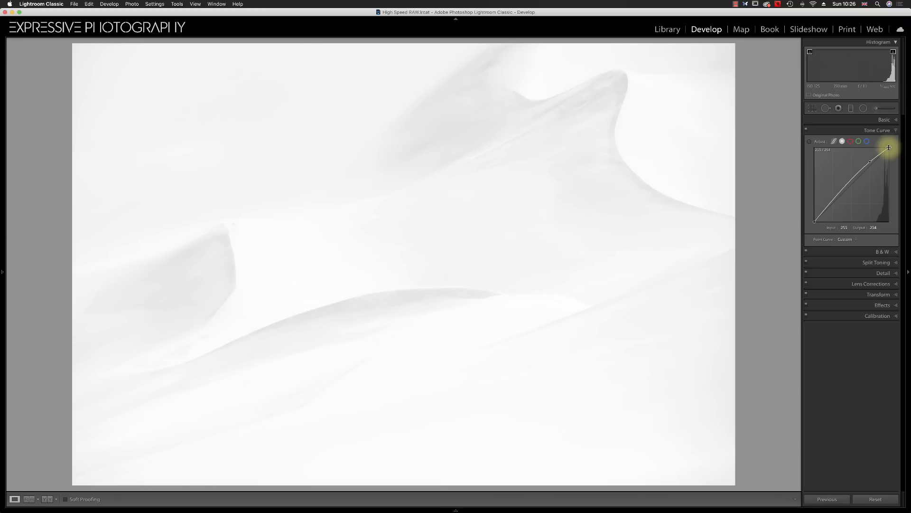
{"action": "left_click", "coordinate": [884, 120]}
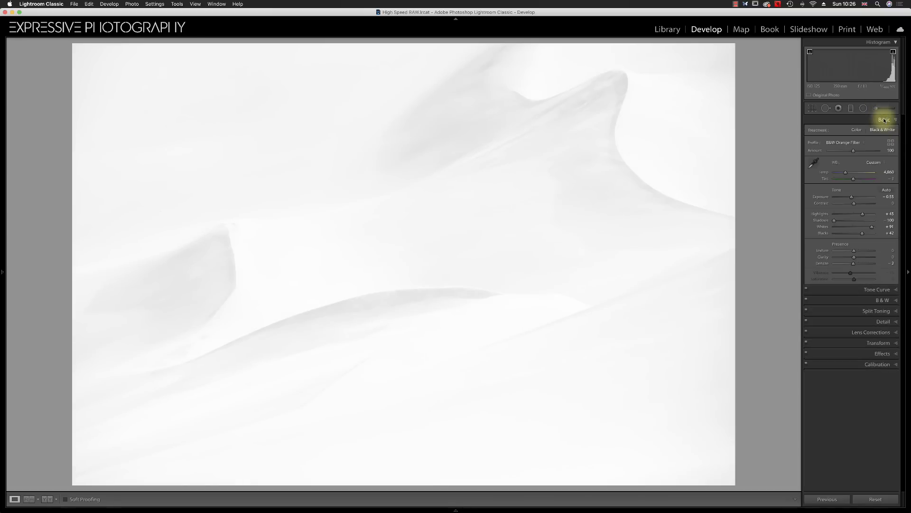
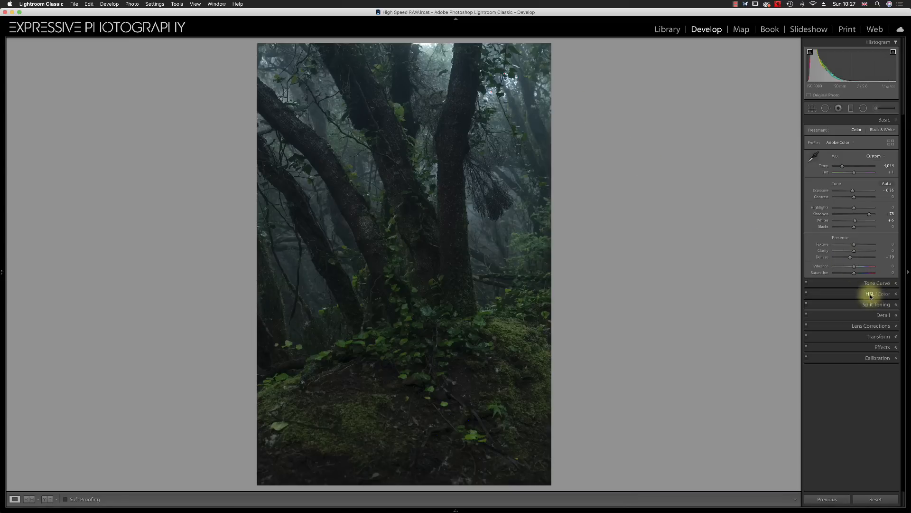
Step: Raise the Blue Primary Saturation in the dark forest photo's Calibration to about +85
{"action": "left_click", "coordinate": [876, 357]}
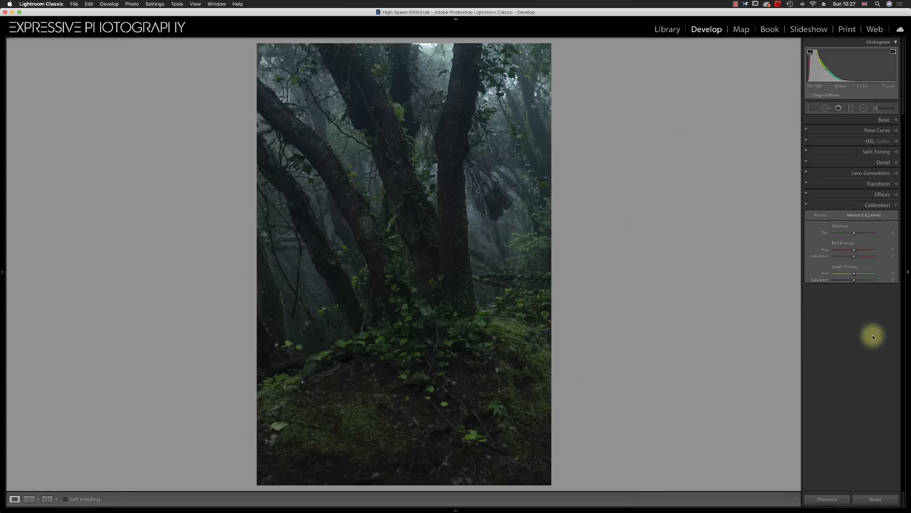
{"action": "left_click_drag", "start_coordinate": [853, 303], "coordinate": [872, 307]}
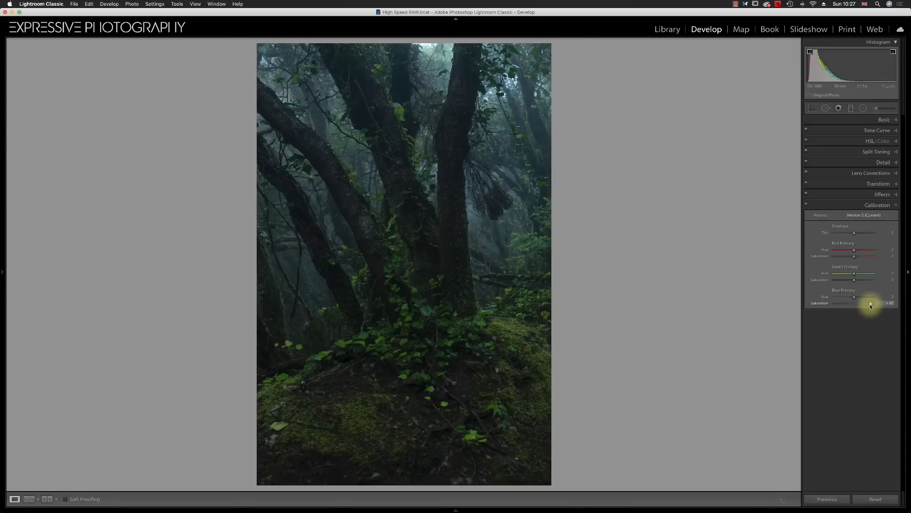
{"action": "left_click", "coordinate": [885, 120]}
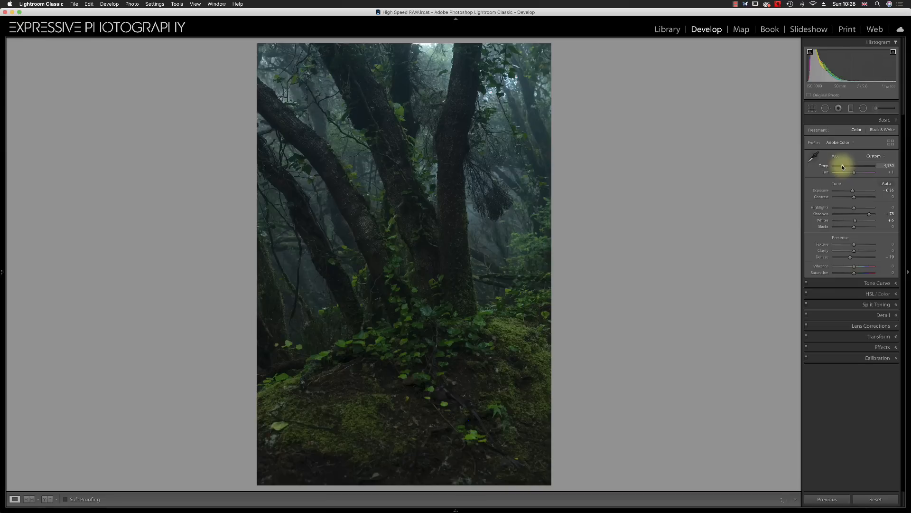
Step: Set the forest photo's white balance temperature to about 4,257 and Tint to about -3
{"action": "left_click", "coordinate": [843, 167]}
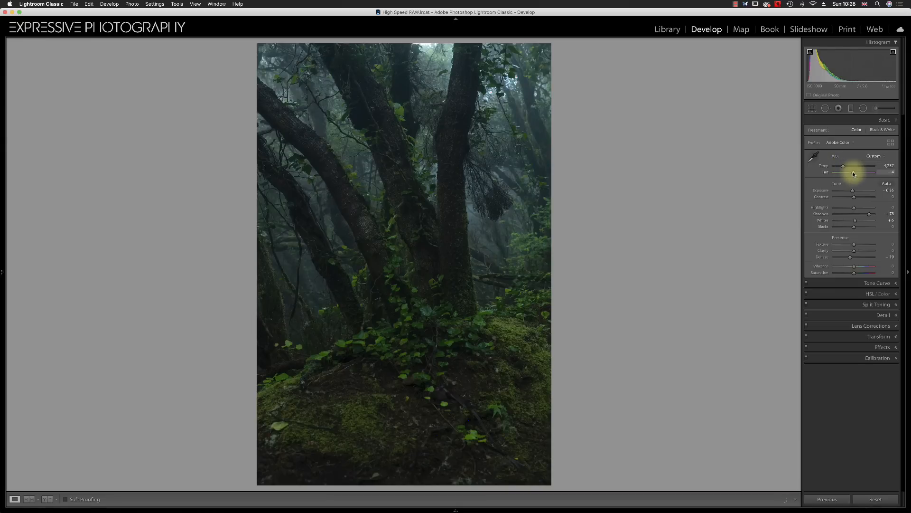
{"action": "left_click", "coordinate": [853, 172]}
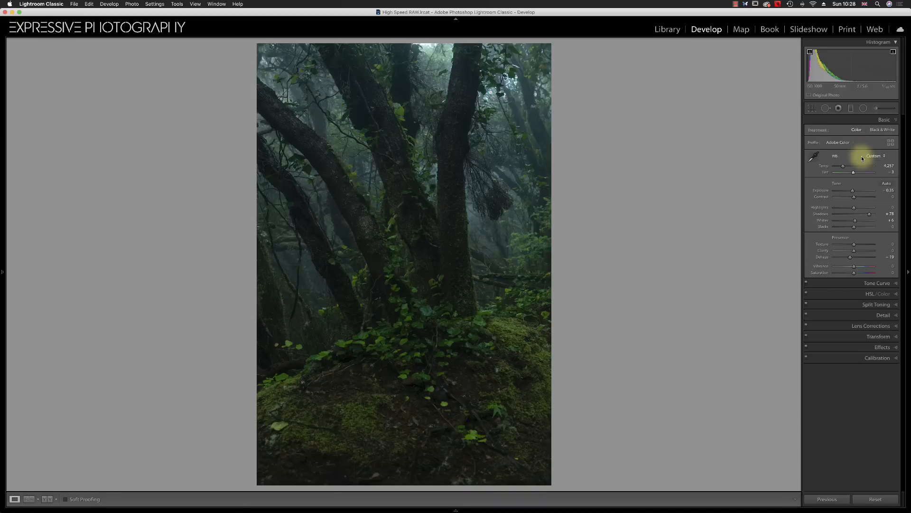
Step: Invert the forest photo's tone curve with black endpoint output 255 and white endpoint output 0, and switch the treatment to Black & White
{"action": "left_click", "coordinate": [870, 284]}
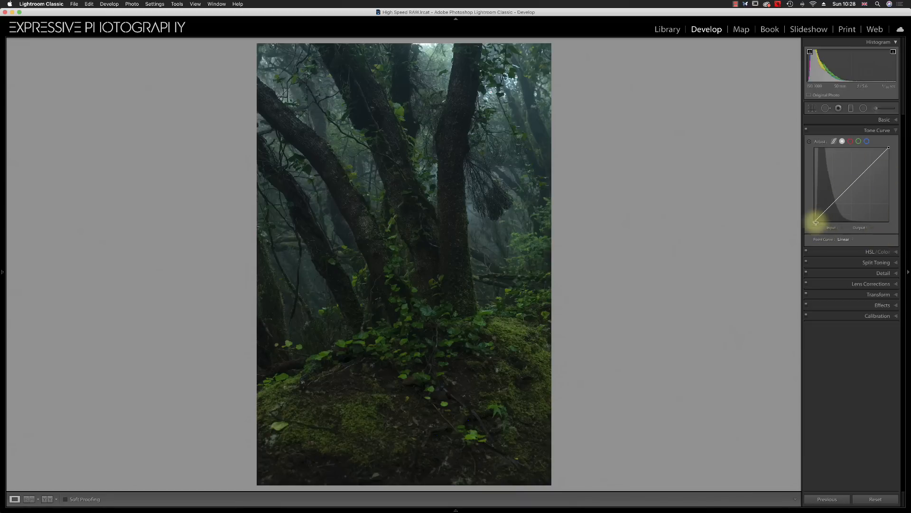
{"action": "left_click_drag", "start_coordinate": [815, 223], "coordinate": [814, 146]}
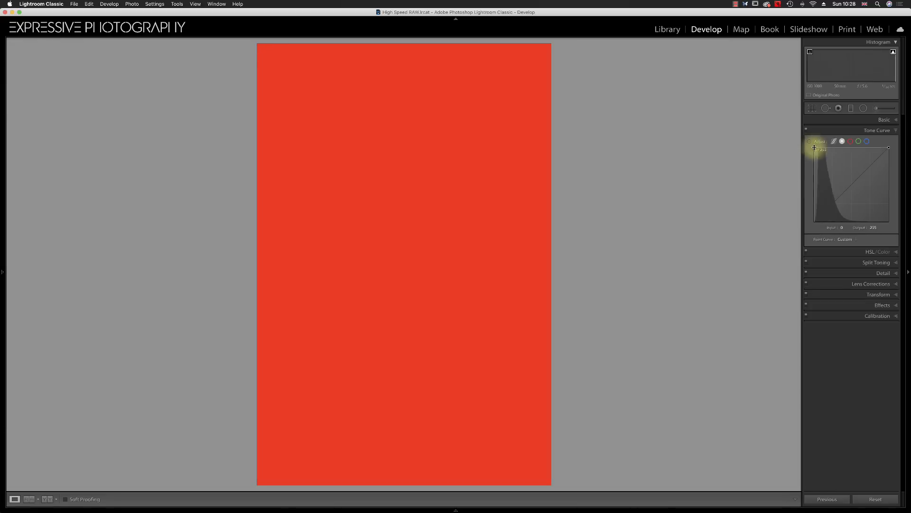
{"action": "left_click_drag", "start_coordinate": [889, 147], "coordinate": [887, 222]}
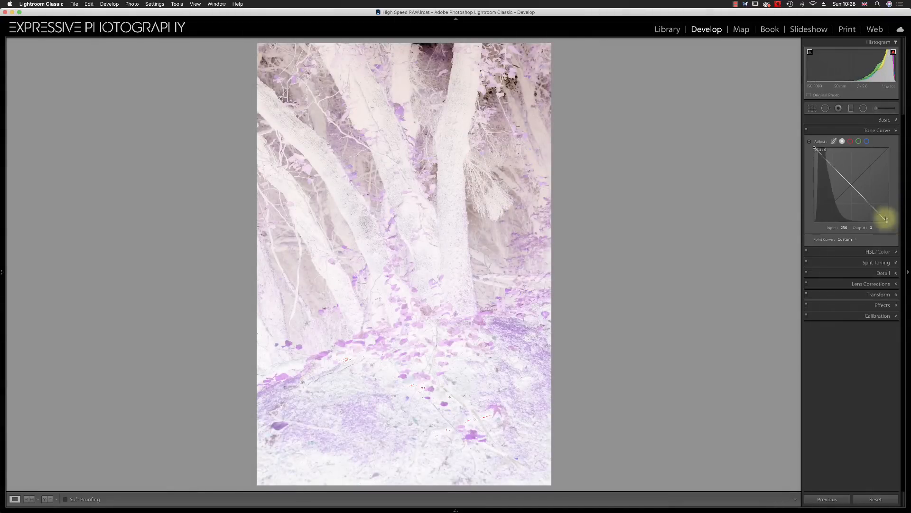
{"action": "left_click", "coordinate": [889, 120]}
{"action": "left_click", "coordinate": [882, 130]}
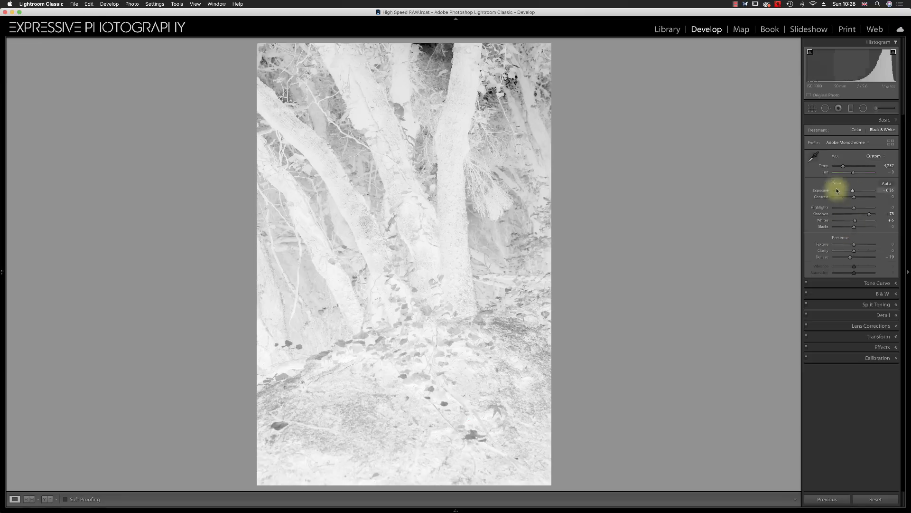
Step: Set the inverted forest photo's Highlights to about -78, Shadows +100, Whites -100, Blacks about +63 and Exposure about -0.70
{"action": "left_click_drag", "start_coordinate": [854, 229], "coordinate": [878, 221]}
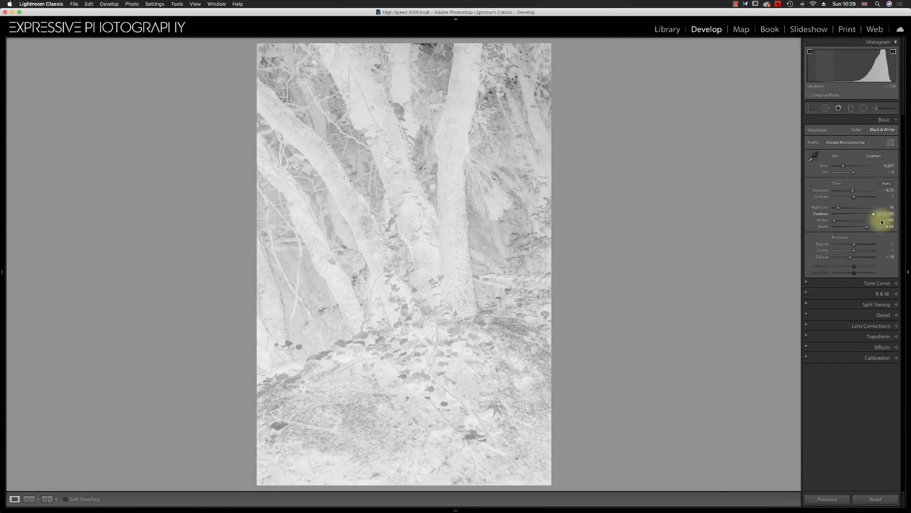
{"action": "mouse_move", "coordinate": [875, 219]}
{"action": "left_mouse_down"}
{"action": "mouse_move", "coordinate": [839, 219]}
{"action": "mouse_move", "coordinate": [879, 221]}
{"action": "left_mouse_up"}
{"action": "left_click_drag", "start_coordinate": [853, 190], "coordinate": [851, 190]}
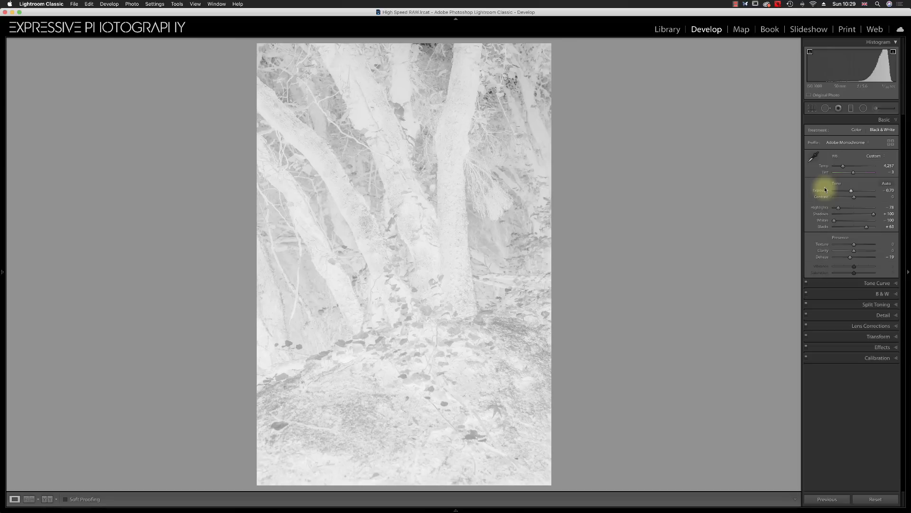
Step: Crop the forest photo to the 4 x 5 / 8 x 10 aspect ratio, trimming mostly the ground below the trees
{"action": "left_click", "coordinate": [813, 108]}
{"action": "left_click", "coordinate": [870, 133]}
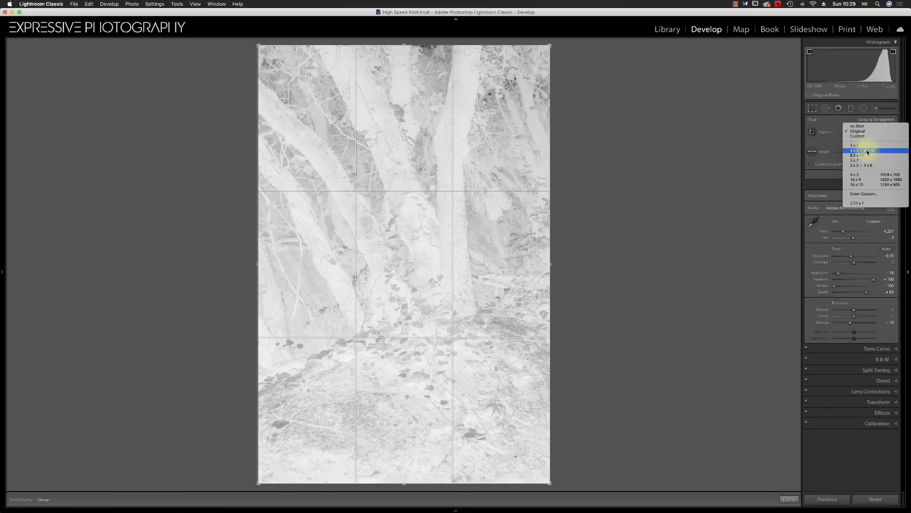
{"action": "left_click", "coordinate": [869, 151]}
{"action": "left_click_drag", "start_coordinate": [466, 228], "coordinate": [465, 255]}
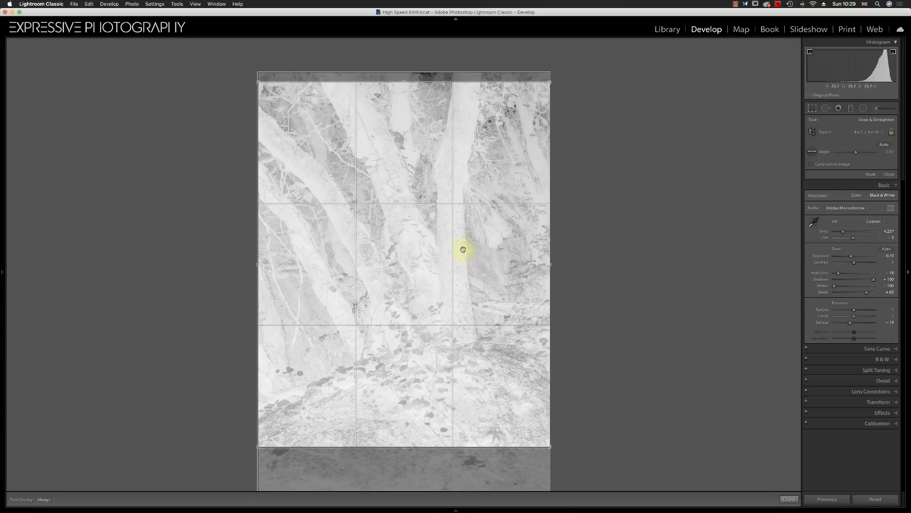
{"action": "key", "text": "Return"}
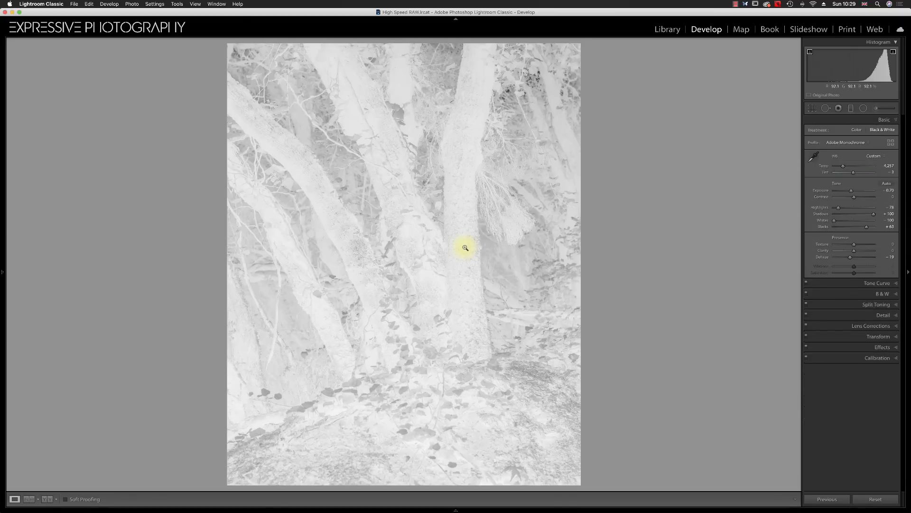
Step: View the cropped forest photo with the lights dimmed, try flipping it horizontally, and undo the flip
{"action": "key", "text": "l"}
{"action": "key", "text": "l"}
{"action": "left_click", "coordinate": [132, 4]}
{"action": "left_click", "coordinate": [161, 91]}
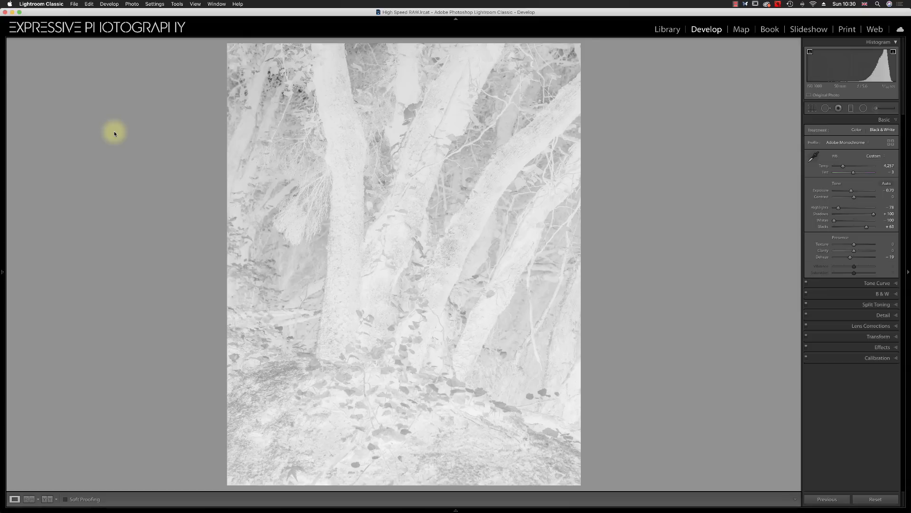
{"action": "key", "text": "super+z"}
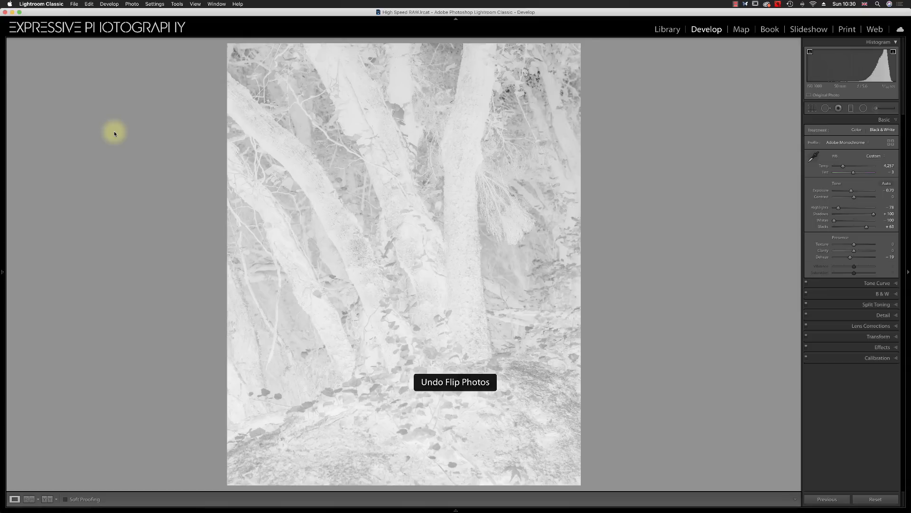